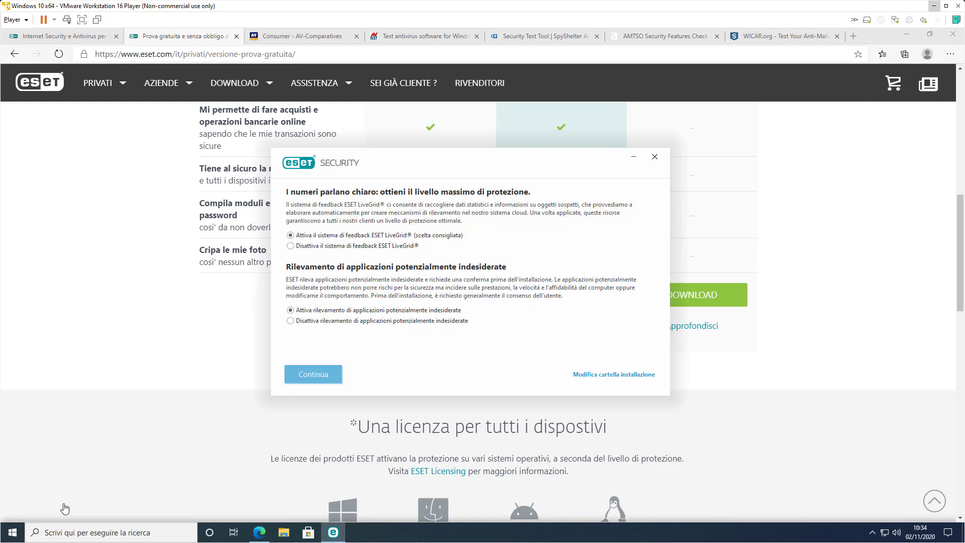
Complete the ESET installation with LiveGrid feedback and potentially unwanted application detection enabled, declining the user experience improvement program
{"action": "key", "text": "Return"}
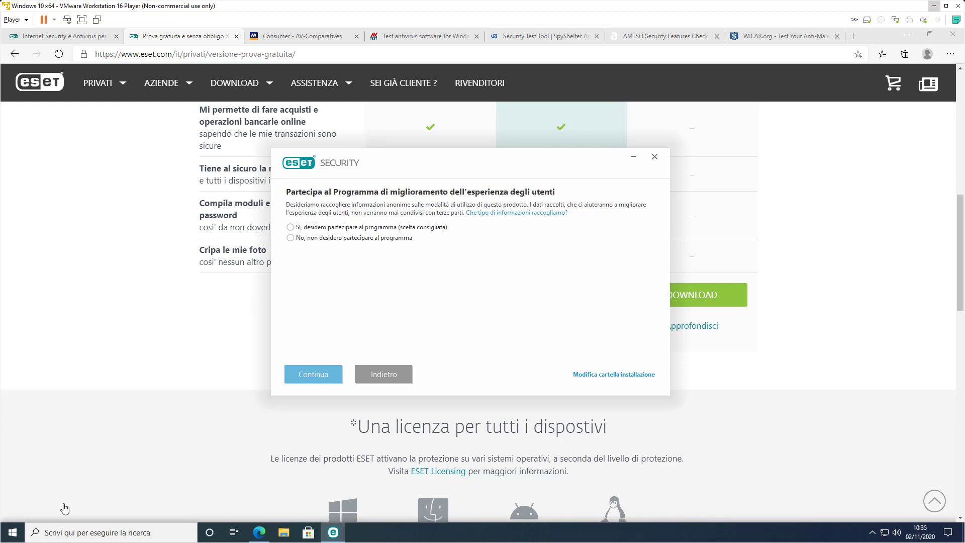
{"action": "key", "text": "Down"}
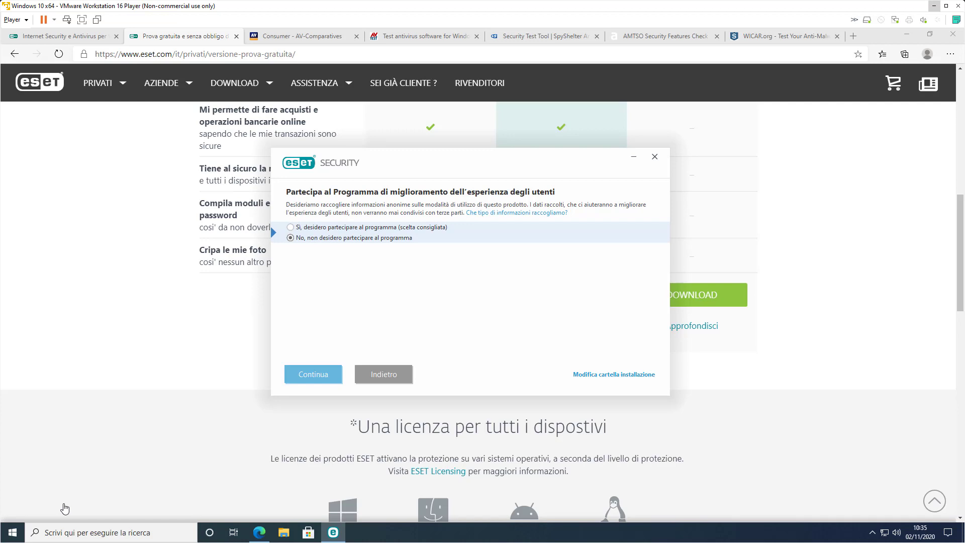
{"action": "key", "text": "Tab"}
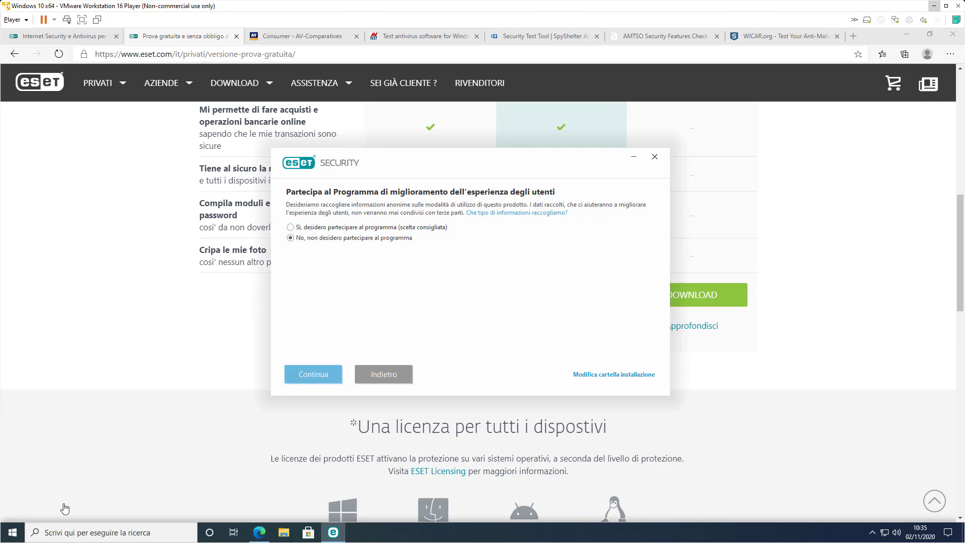
{"action": "key", "text": "Return"}
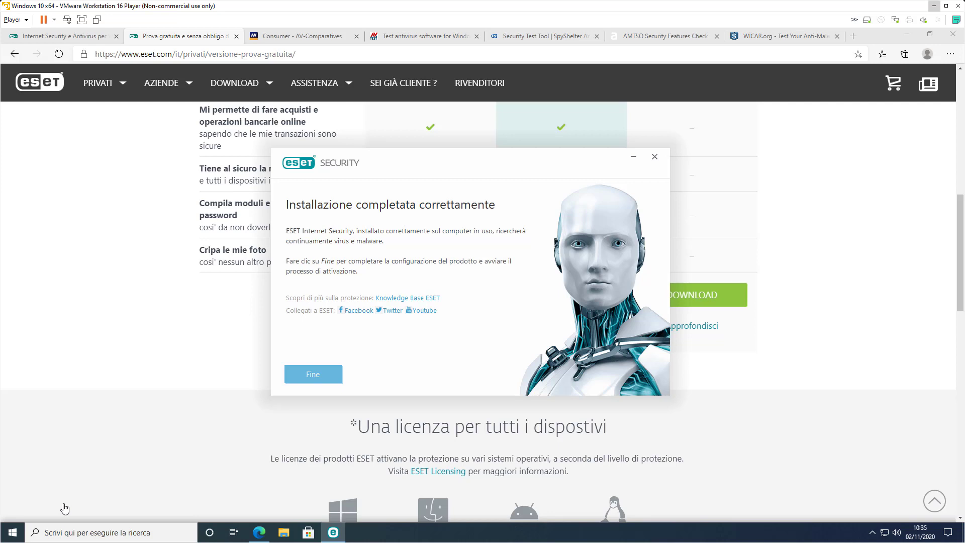
{"action": "key", "text": "Return"}
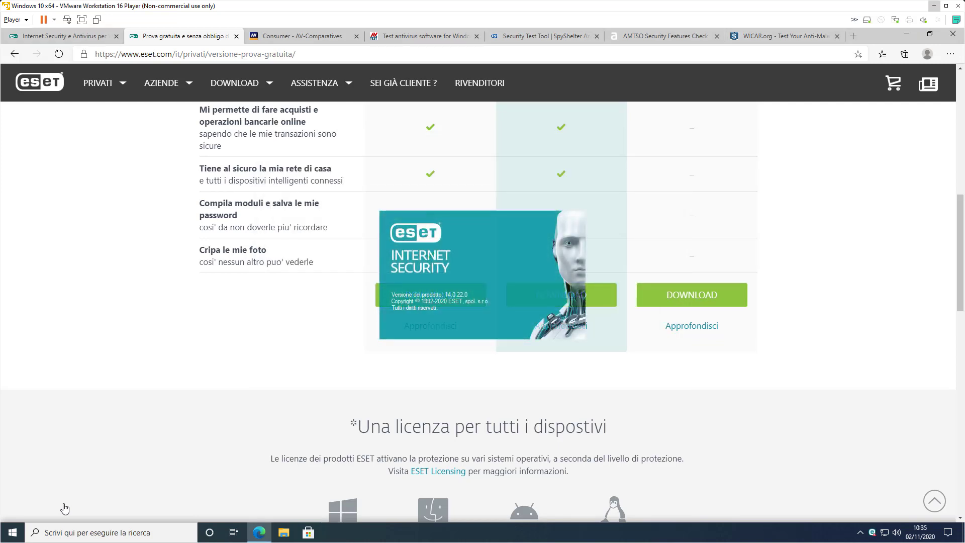
Show the desktop and proceed to the license registration form of ESET Internet Security
{"action": "key", "text": "Num_Lock"}
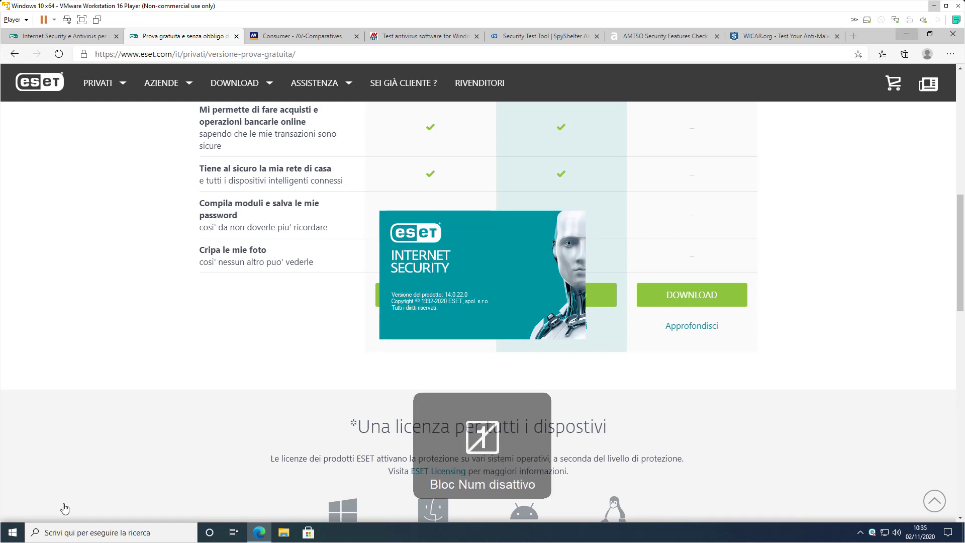
{"action": "key", "text": "super+d"}
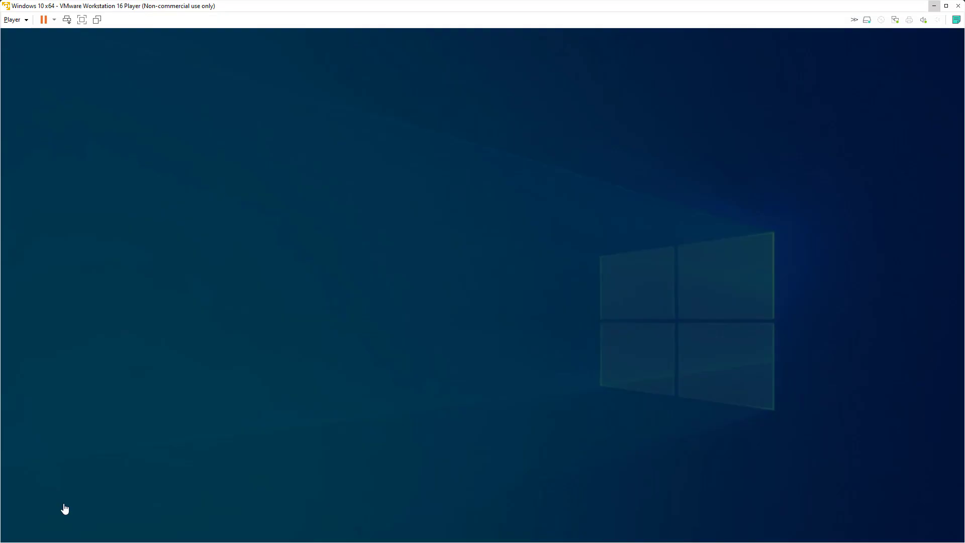
{"action": "key", "text": "Left"}
{"action": "key", "text": "Return"}
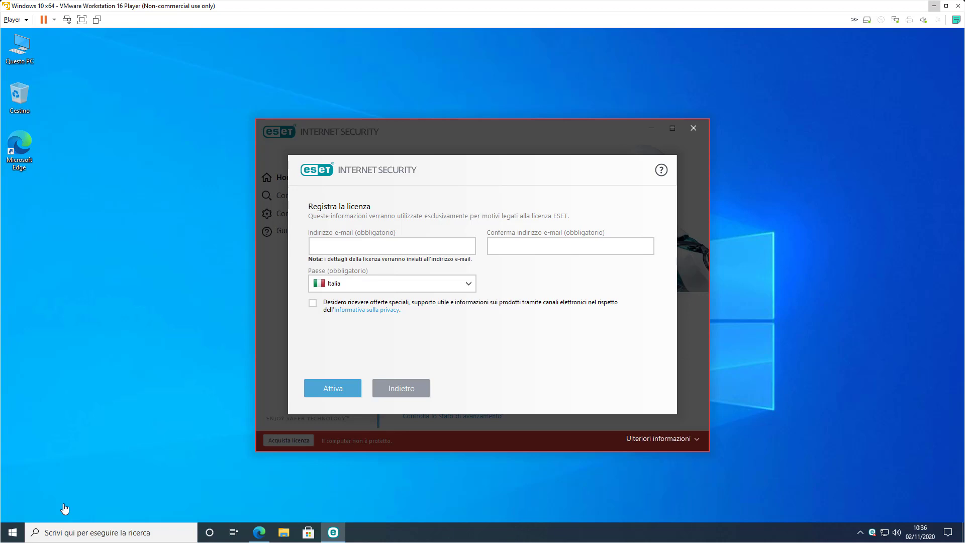
Finish the product activation and dismiss the setup of the additional protection tools Controllo accessi and Anti-Furto
{"action": "key", "text": "Num_Lock"}
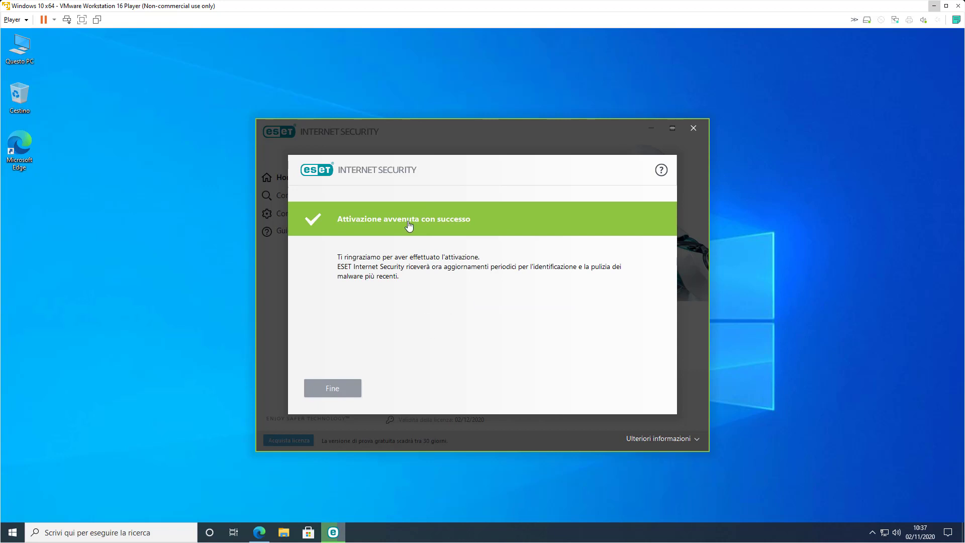
{"action": "key", "text": "Num_Lock"}
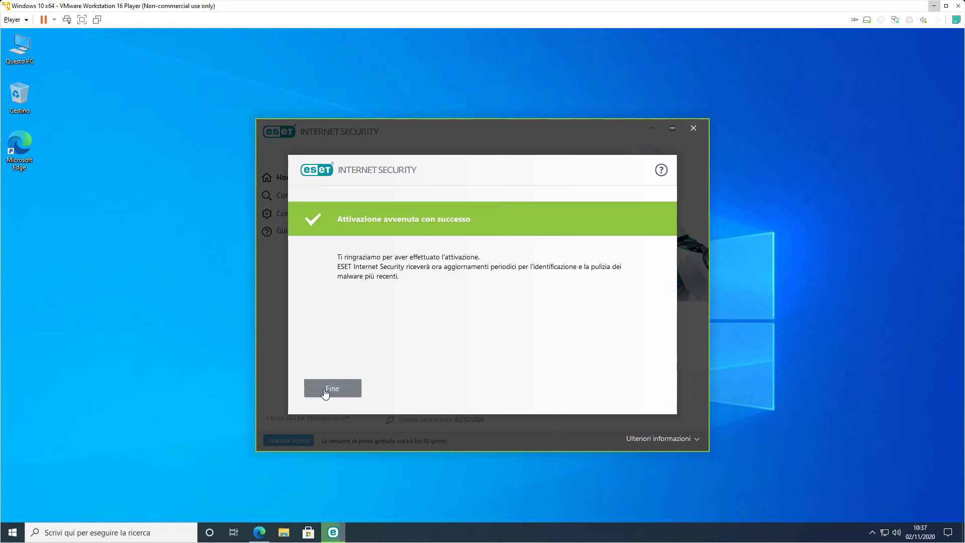
{"action": "left_click", "coordinate": [332, 388]}
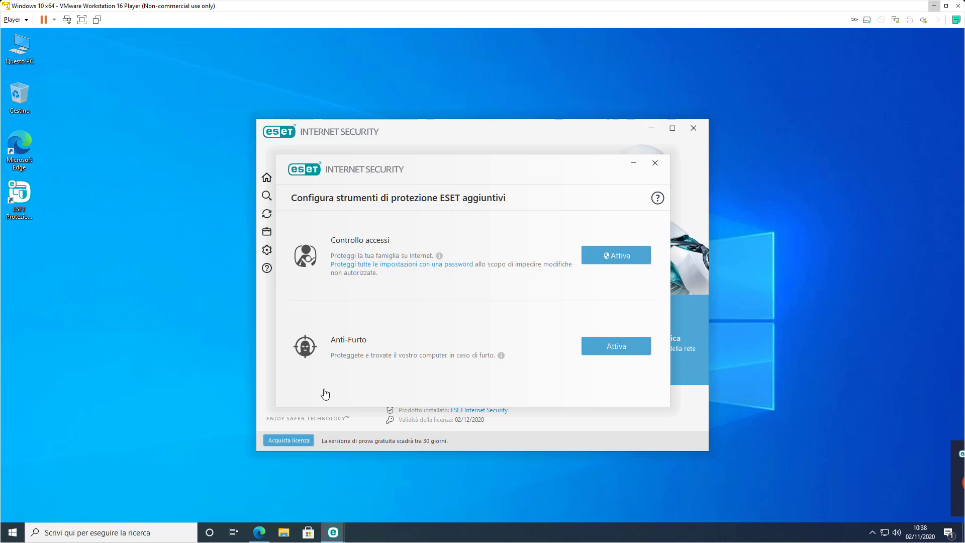
{"action": "key", "text": "Escape"}
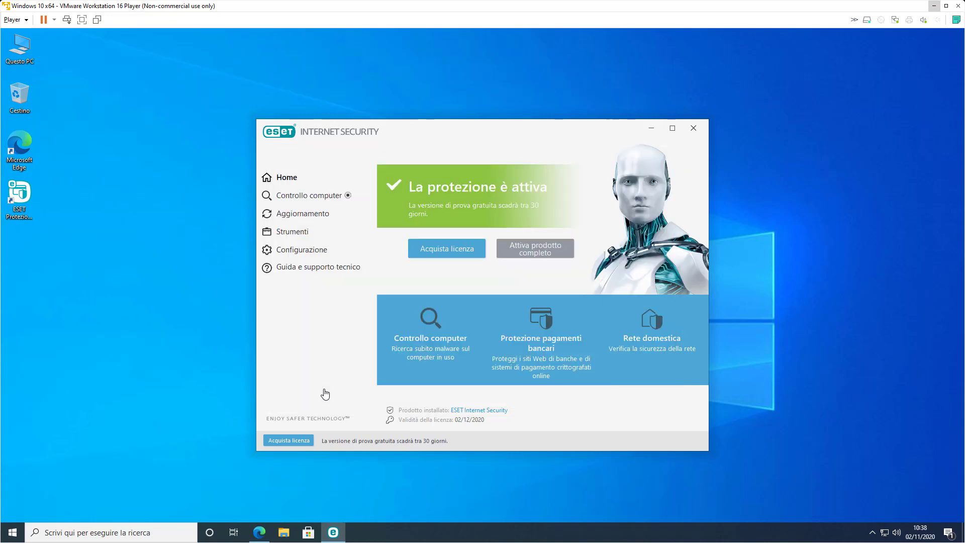
Open the target selection for a Controllo personalizzato from the advanced scans in Controllo computer
{"action": "left_click_drag", "start_coordinate": [566, 132], "coordinate": [520, 112]}
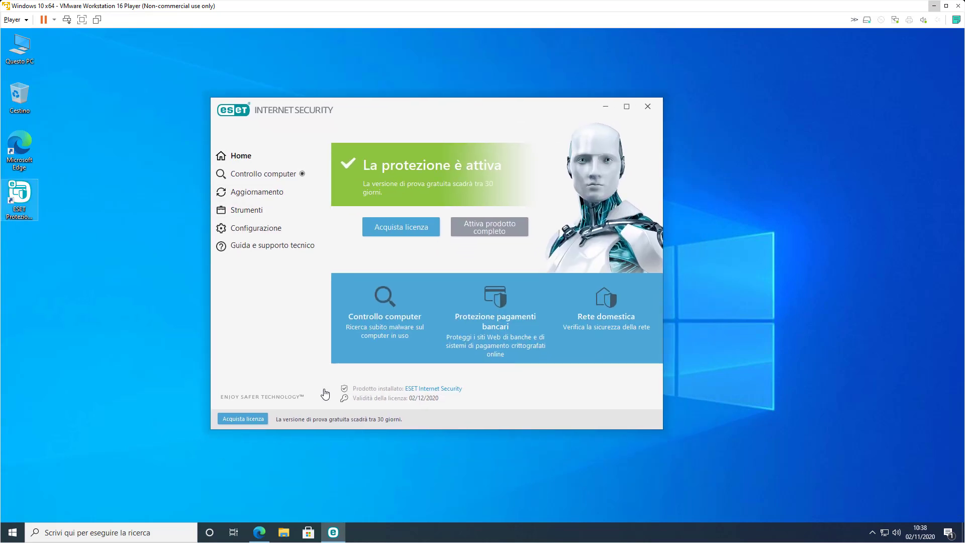
{"action": "left_click", "coordinate": [19, 199]}
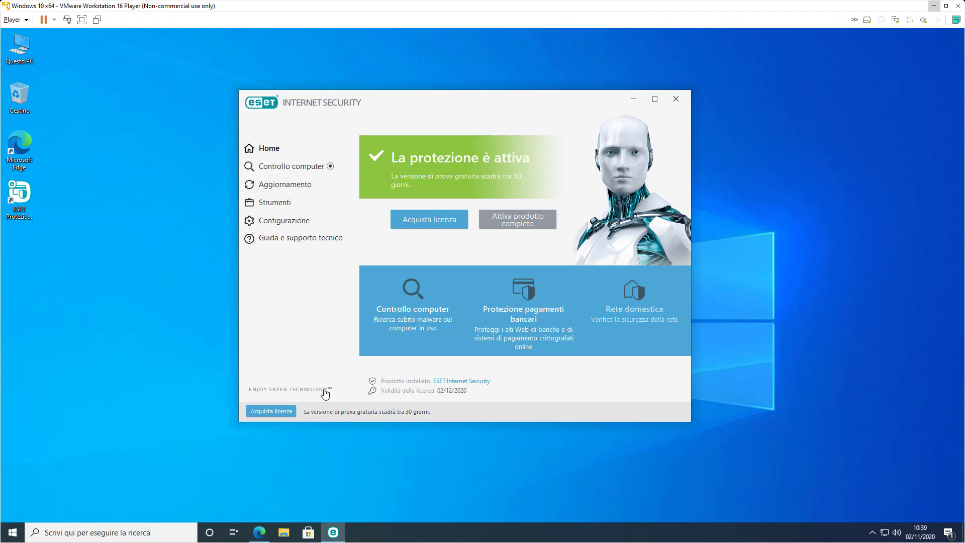
{"action": "key", "text": "Return"}
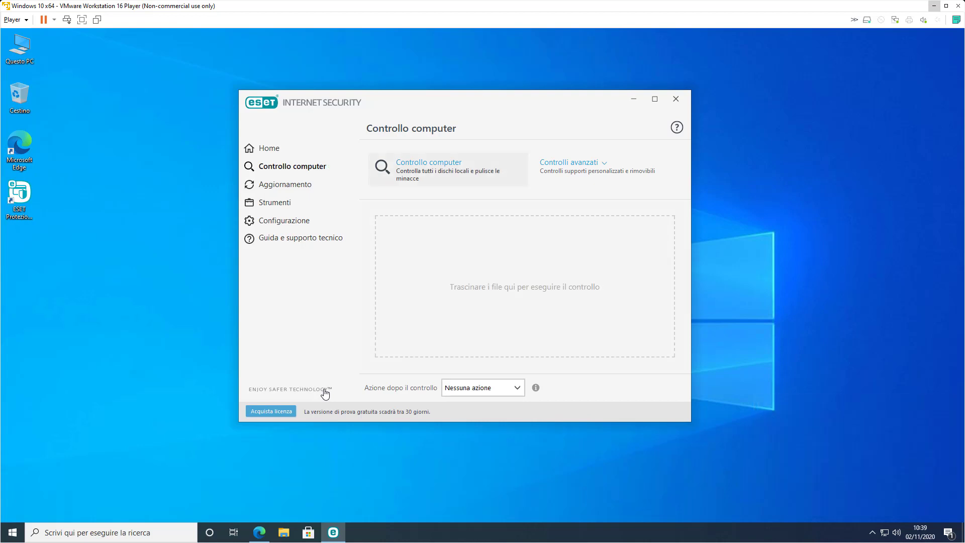
{"action": "key", "text": "Tab"}
{"action": "key", "text": "Return"}
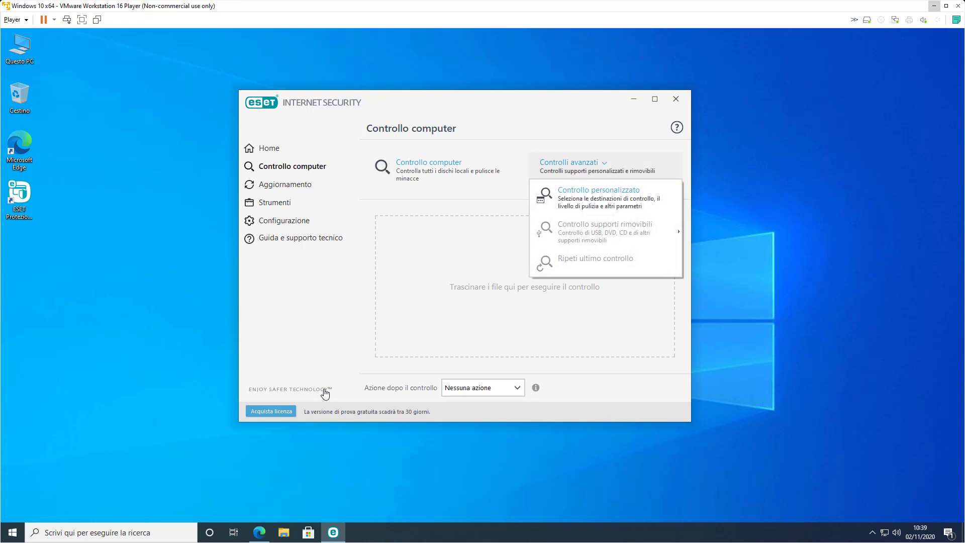
{"action": "key", "text": "Down"}
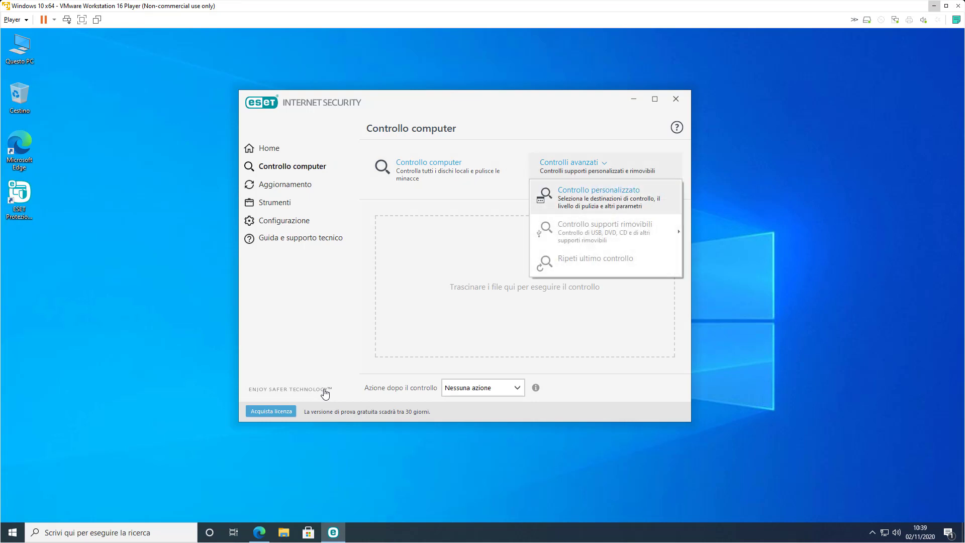
{"action": "key", "text": "Return"}
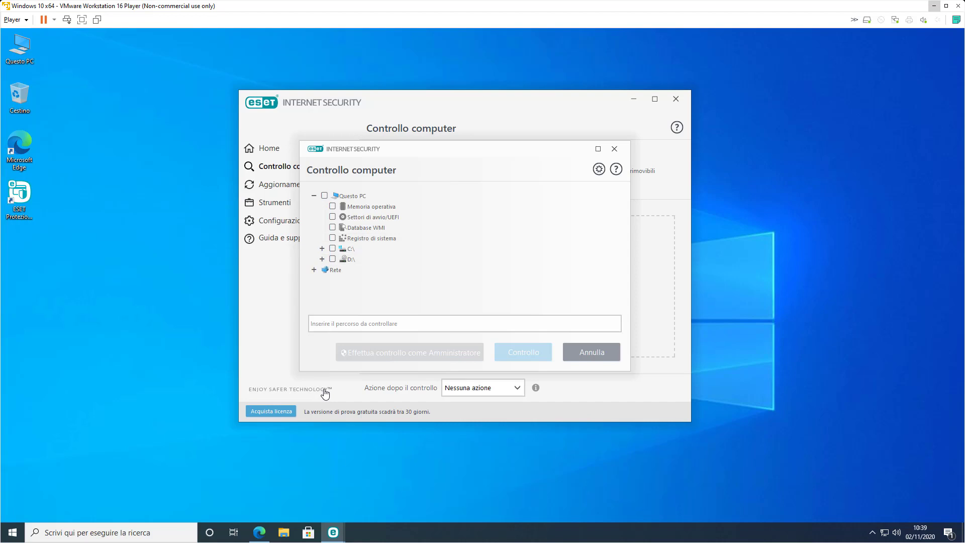
{"action": "key", "text": "Tab"}
{"action": "key", "text": "Return"}
{"action": "key", "text": "Return"}
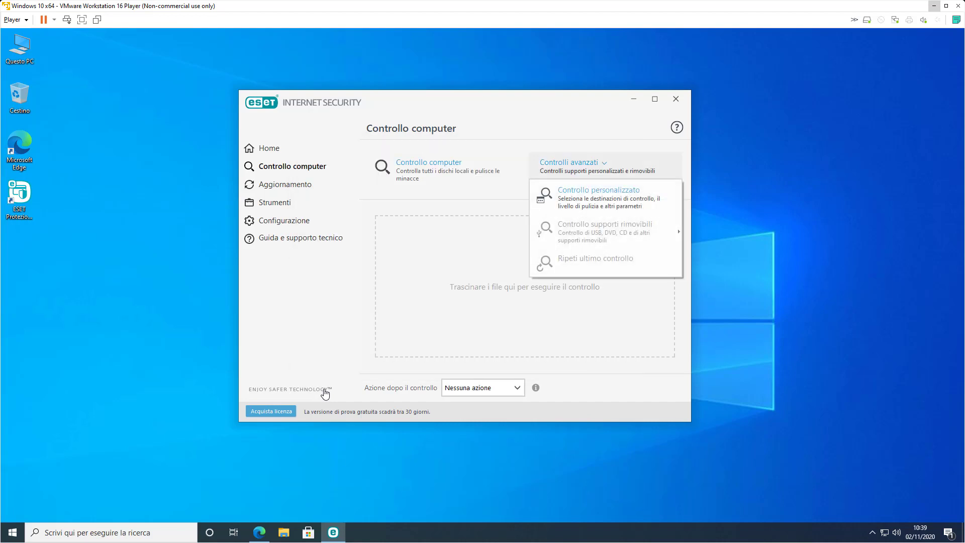
{"action": "key", "text": "Down"}
{"action": "key", "text": "Return"}
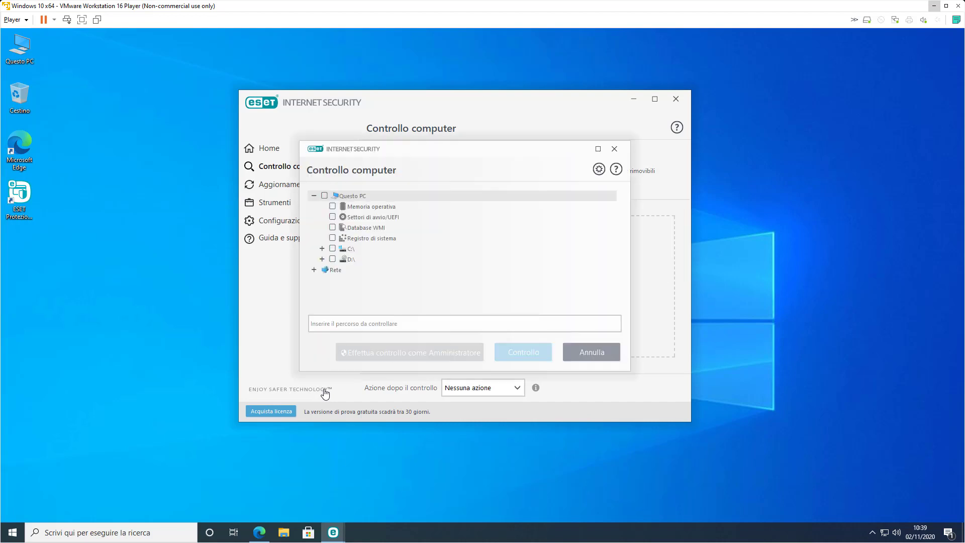
Examine the selectable custom scan targets, such as Memoria operativa, Settori di avvio/UEFI, Database WMI and Registro di sistema, and close the selection
{"action": "key", "text": "Down"}
{"action": "key", "text": "Down"}
{"action": "key", "text": "Up"}
{"action": "key", "text": "Down"}
{"action": "key", "text": "Down"}
{"action": "key", "text": "Down"}
{"action": "key", "text": "Up"}
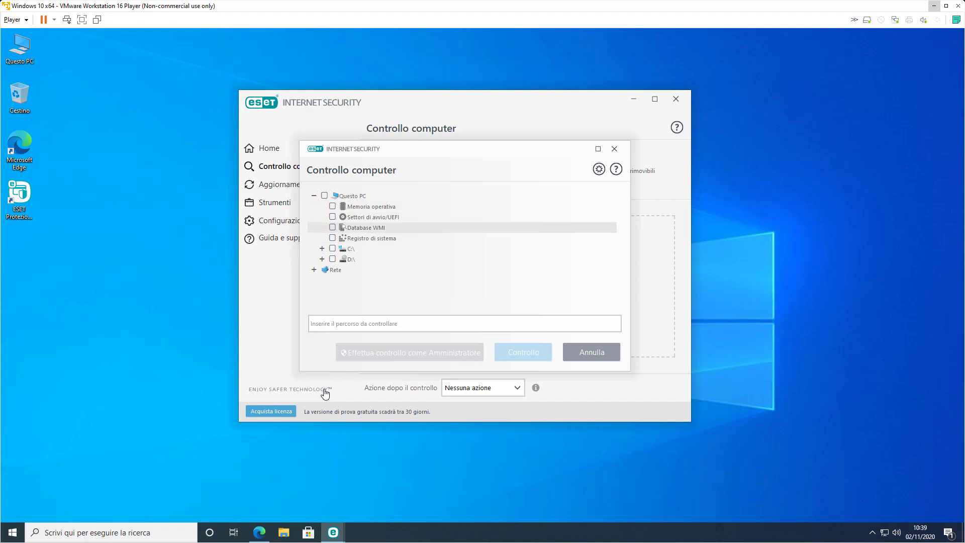
{"action": "key", "text": "Down"}
{"action": "key", "text": "Up"}
{"action": "key", "text": "Up"}
{"action": "key", "text": "Down"}
{"action": "key", "text": "Up"}
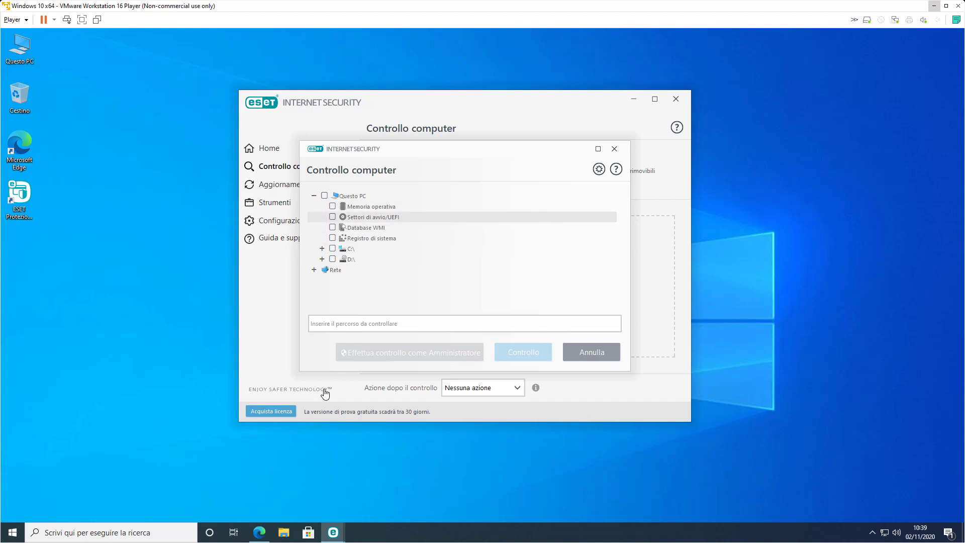
{"action": "key", "text": "Down"}
{"action": "key", "text": "Down"}
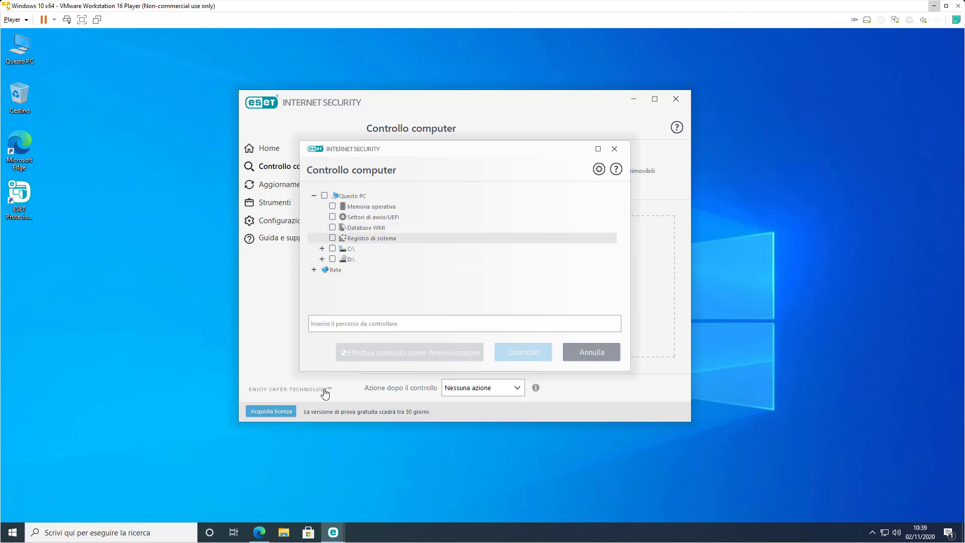
{"action": "key", "text": "Up"}
{"action": "key", "text": "Up"}
{"action": "key", "text": "Up"}
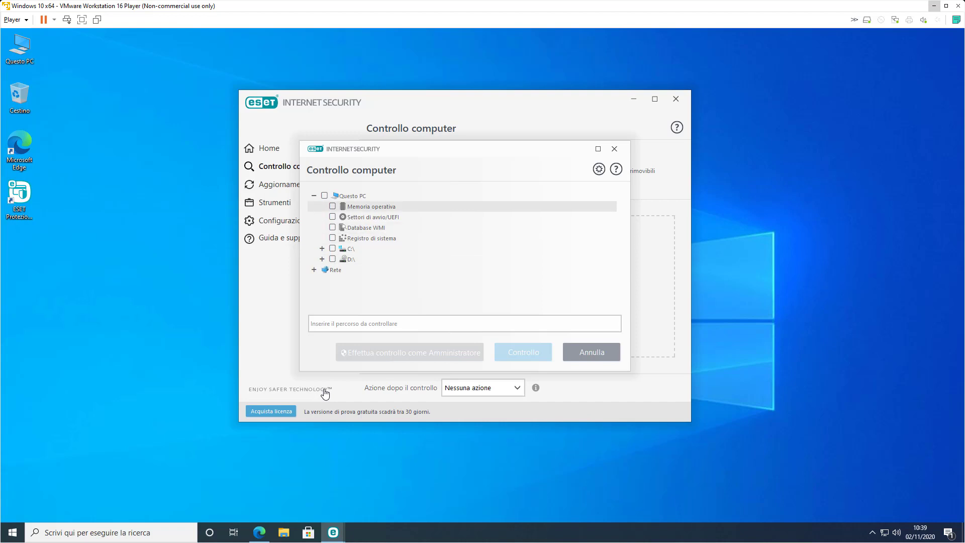
{"action": "key", "text": "Down"}
{"action": "key", "text": "Down"}
{"action": "key", "text": "Down"}
{"action": "key", "text": "Down"}
{"action": "key", "text": "Up"}
{"action": "key", "text": "Up"}
{"action": "key", "text": "Up"}
{"action": "key", "text": "Up"}
{"action": "key", "text": "Down"}
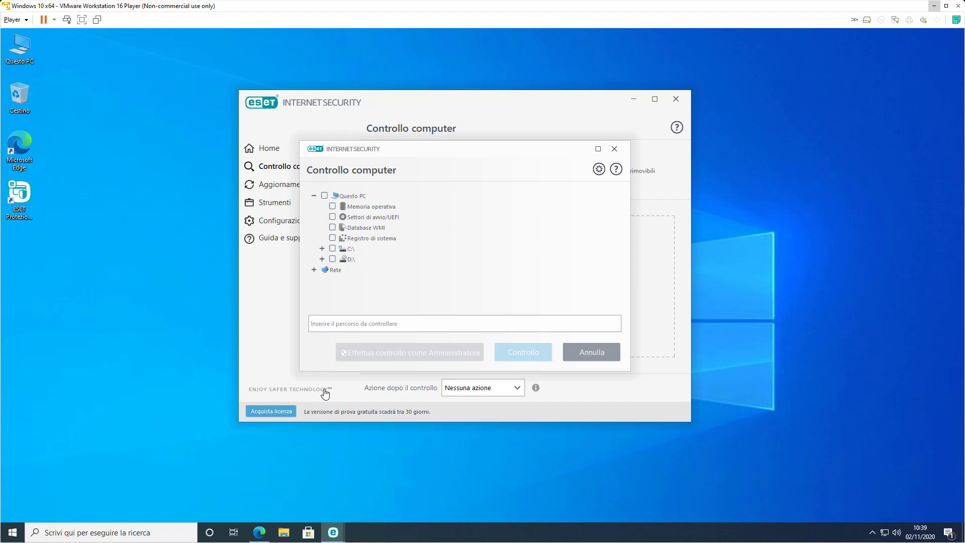
{"action": "key", "text": "Down"}
{"action": "key", "text": "Down"}
{"action": "key", "text": "Down"}
{"action": "key", "text": "Up"}
{"action": "key", "text": "Up"}
{"action": "key", "text": "Up"}
{"action": "key", "text": "Down"}
{"action": "key", "text": "Escape"}
Look through the available Azione dopo il controllo options and leave the selection at Nessuna azione
{"action": "key", "text": "Tab"}
{"action": "key", "text": "alt+Down"}
{"action": "key", "text": "Down"}
{"action": "key", "text": "Down"}
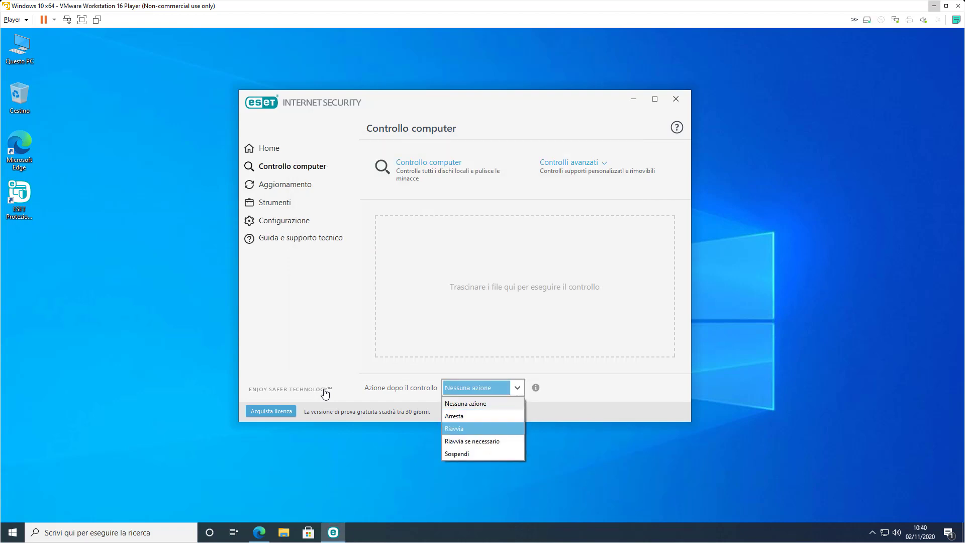
{"action": "key", "text": "Down"}
{"action": "key", "text": "Up"}
{"action": "key", "text": "Up"}
{"action": "key", "text": "Up"}
{"action": "key", "text": "Down"}
{"action": "key", "text": "Down"}
{"action": "key", "text": "Up"}
{"action": "key", "text": "Up"}
{"action": "key", "text": "Escape"}
Open the Aggiornamento section to view the product version and update status
{"action": "key", "text": "Tab"}
{"action": "key", "text": "Up"}
{"action": "key", "text": "Up"}
{"action": "key", "text": "Return"}
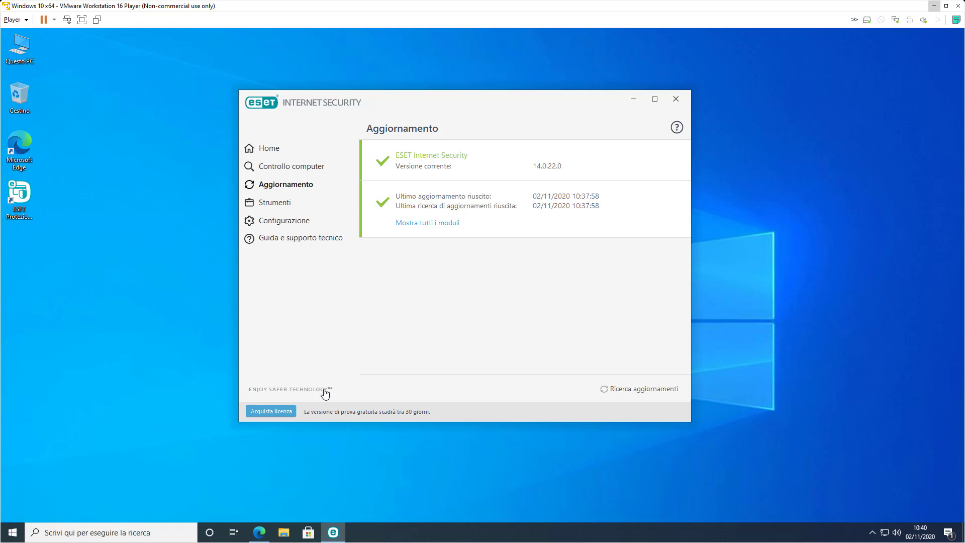
Open the Strumenti section and go to the Altri strumenti page
{"action": "key", "text": "Down"}
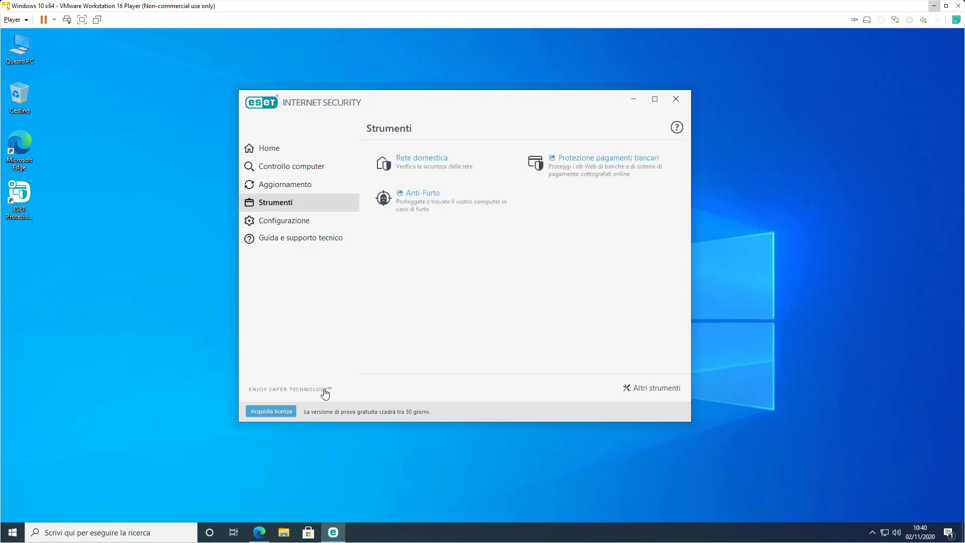
{"action": "key", "text": "Tab"}
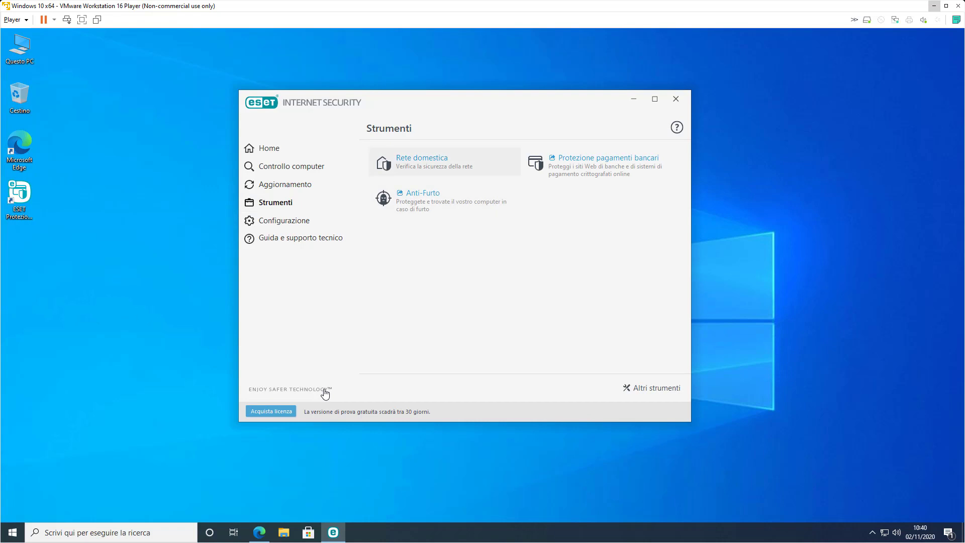
{"action": "key", "text": "Down"}
{"action": "key", "text": "Tab"}
{"action": "key", "text": "Return"}
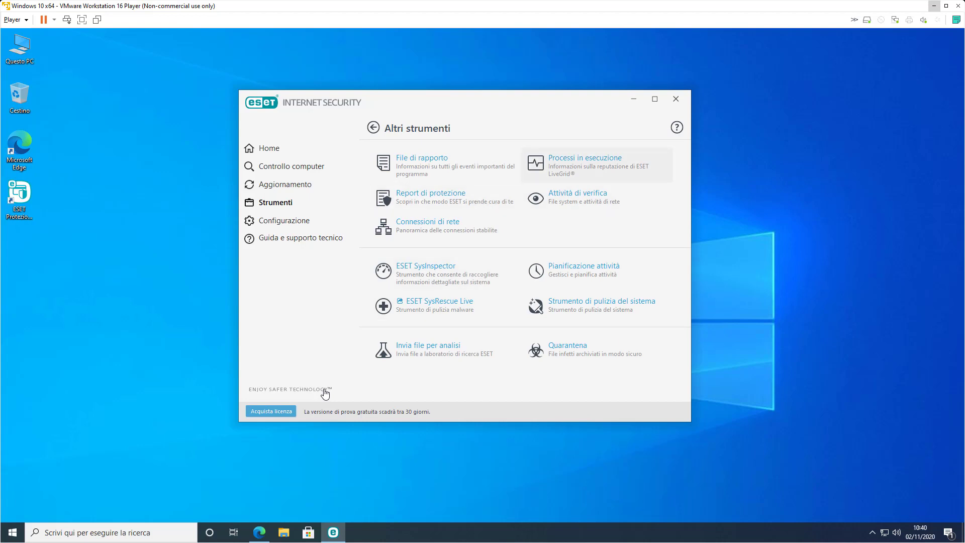
Examine the additional tools offered on the Altri strumenti page
{"action": "key", "text": "Tab"}
{"action": "key", "text": "Tab"}
{"action": "key", "text": "Tab"}
{"action": "key", "text": "Tab"}
{"action": "key", "text": "Up"}
{"action": "key", "text": "Up"}
{"action": "key", "text": "Up"}
{"action": "key", "text": "Up"}
{"action": "key", "text": "Up"}
{"action": "key", "text": "Up"}
{"action": "key", "text": "Up"}
{"action": "key", "text": "Up"}
{"action": "key", "text": "Up"}
{"action": "key", "text": "Up"}
{"action": "key", "text": "Up"}
{"action": "key", "text": "Up"}
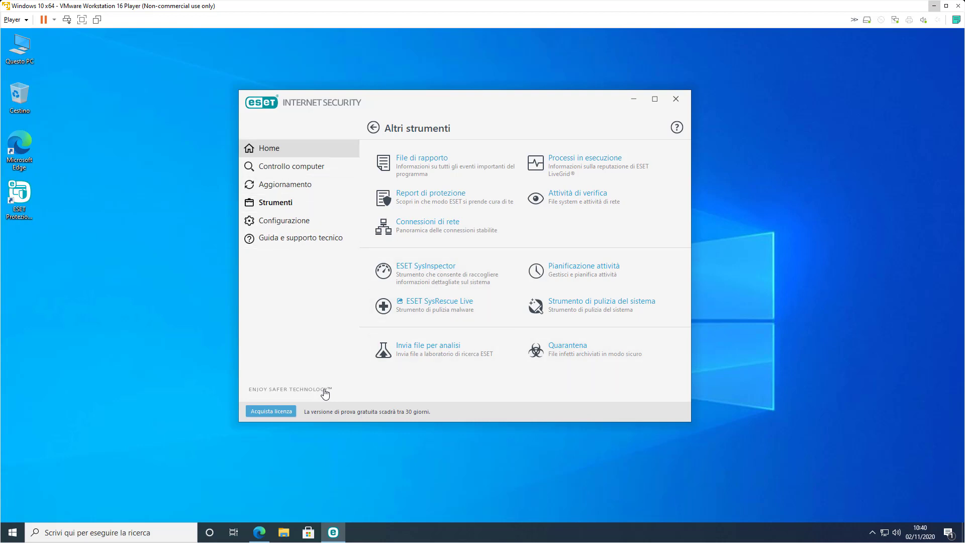
Leave the Altri strumenti page and open the Configurazione section
{"action": "key", "text": "Down"}
{"action": "key", "text": "Down"}
{"action": "key", "text": "BackSpace"}
{"action": "key", "text": "Down"}
{"action": "key", "text": "Tab"}
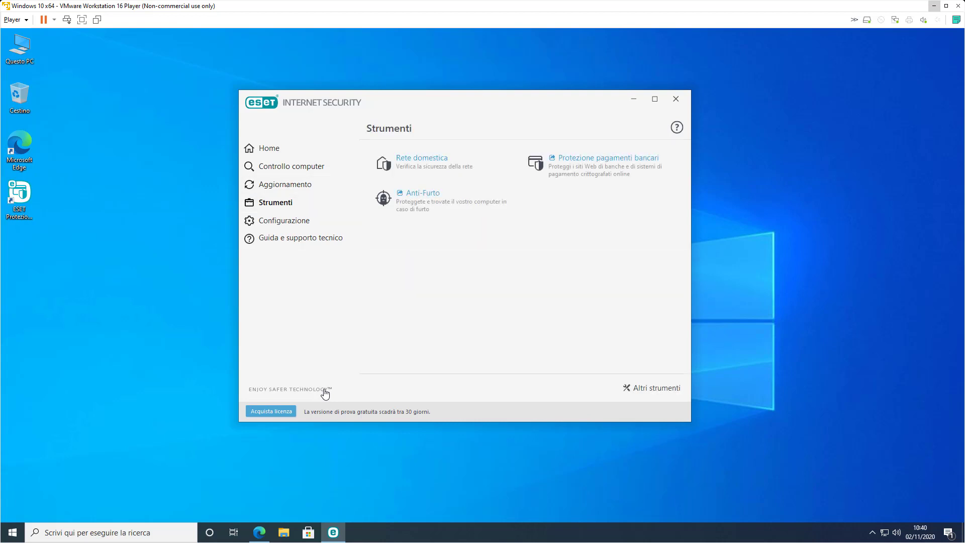
{"action": "key", "text": "Return"}
{"action": "key", "text": "Down"}
{"action": "key", "text": "Return"}
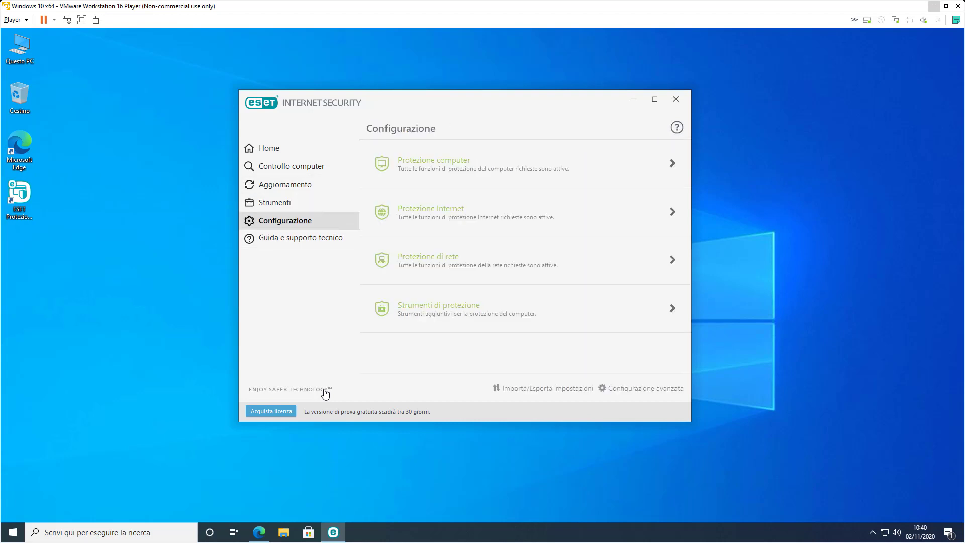
View the options for importing and exporting settings, and close the dialog without transferring anything
{"action": "key", "text": "Tab"}
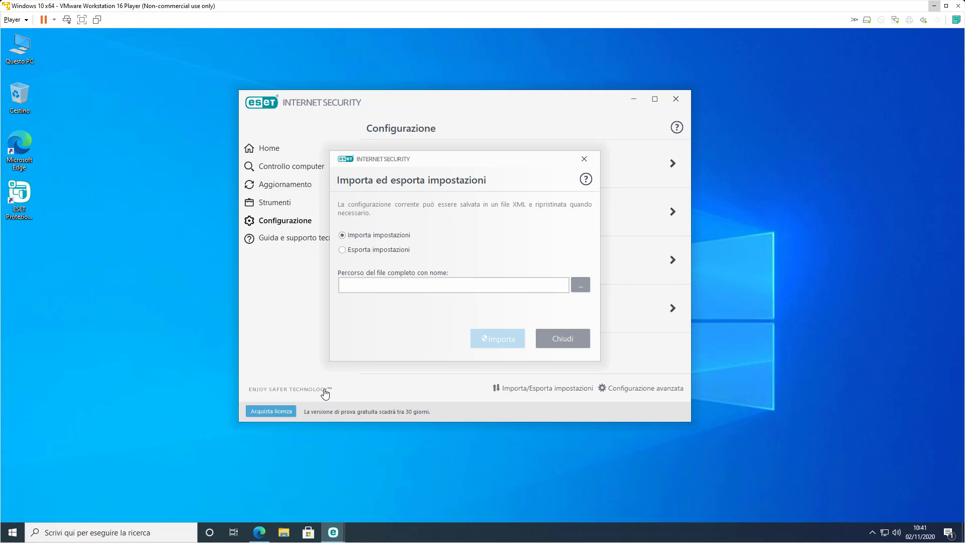
{"action": "key", "text": "Down"}
{"action": "key", "text": "Escape"}
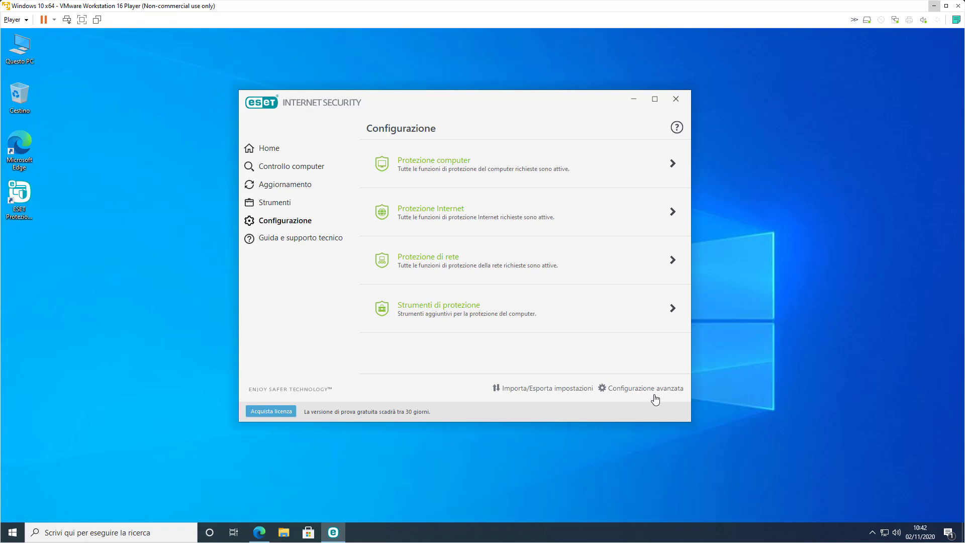
Open the advanced configuration and examine the real-time file system, cloud-based, malware scan, HIPS and update settings
{"action": "key", "text": "Num_Lock"}
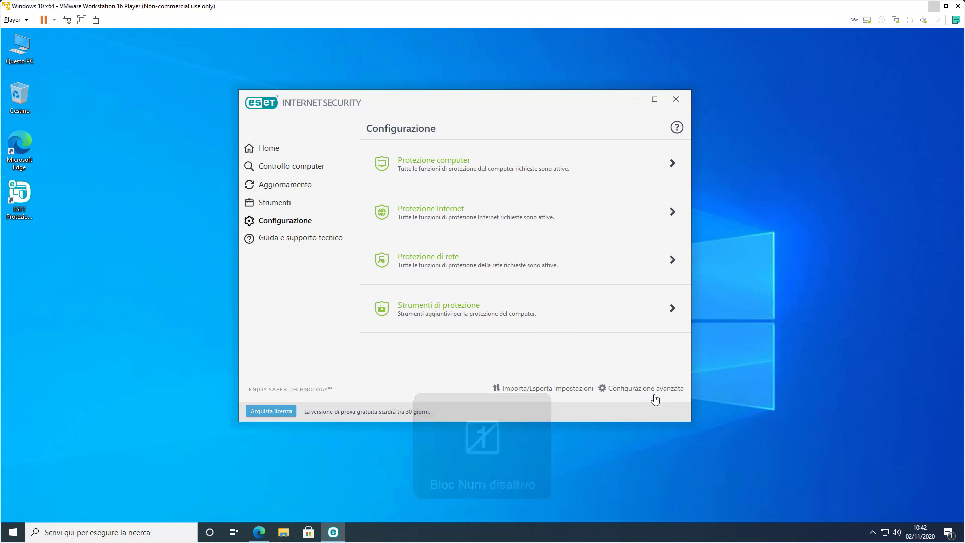
{"action": "left_click", "coordinate": [654, 395]}
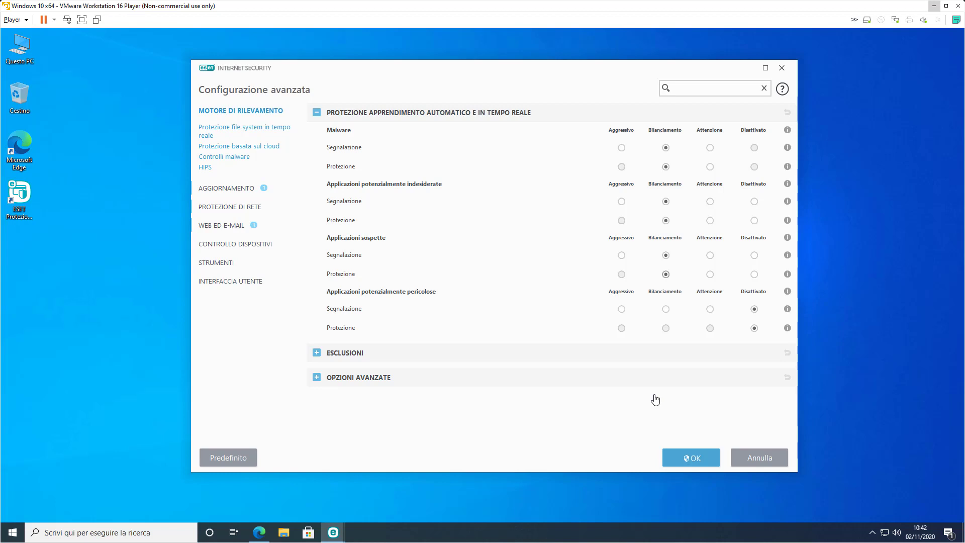
{"action": "key", "text": "Return"}
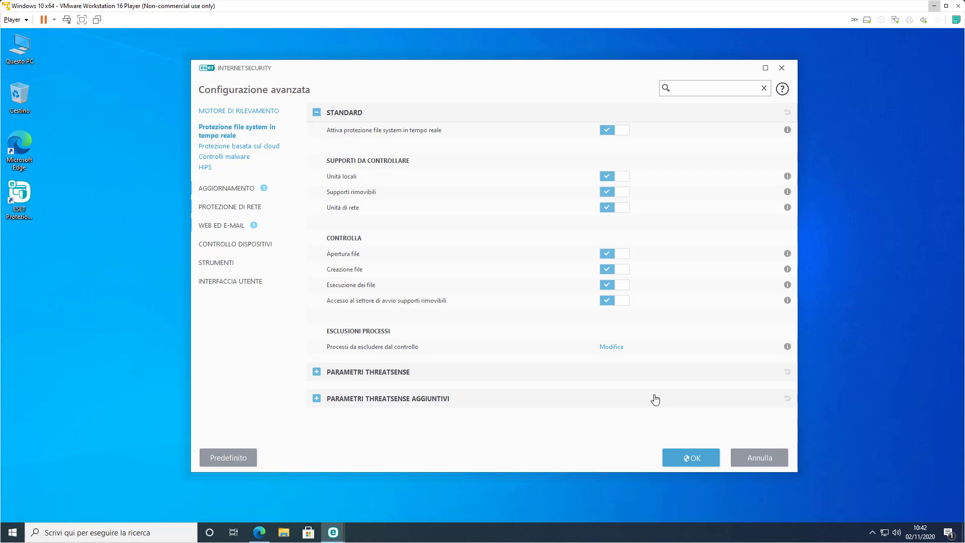
{"action": "key", "text": "Down"}
{"action": "key", "text": "Return"}
{"action": "key", "text": "Down"}
{"action": "key", "text": "Return"}
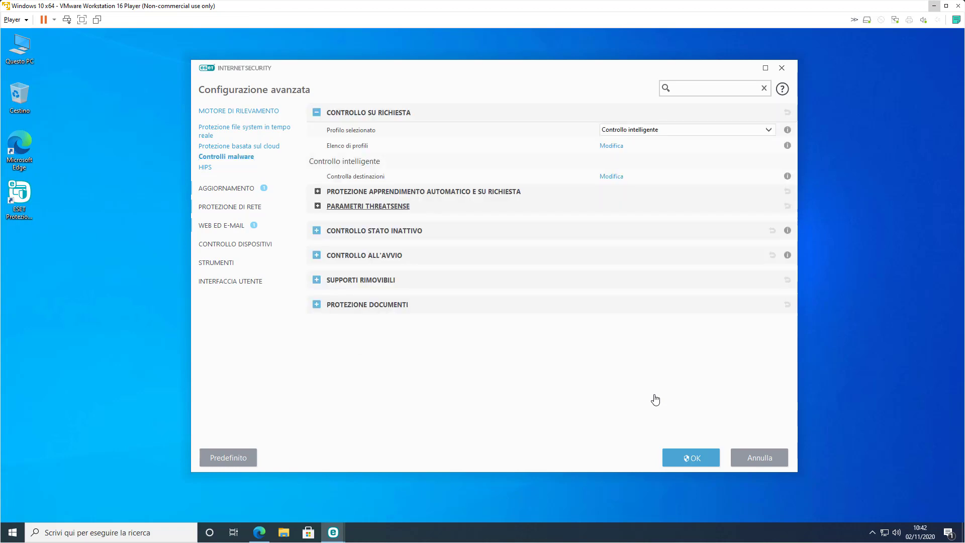
{"action": "key", "text": "Down"}
{"action": "key", "text": "Return"}
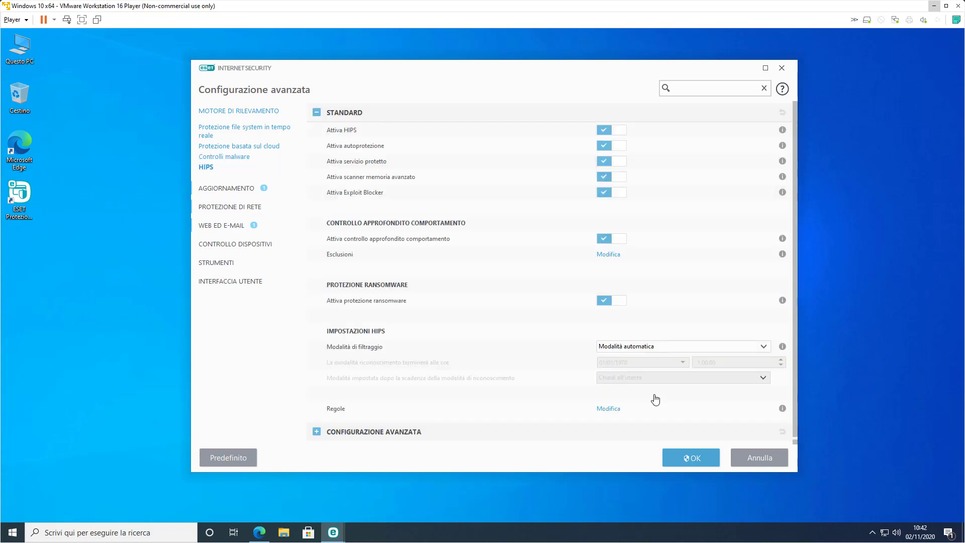
{"action": "key", "text": "Down"}
{"action": "key", "text": "Return"}
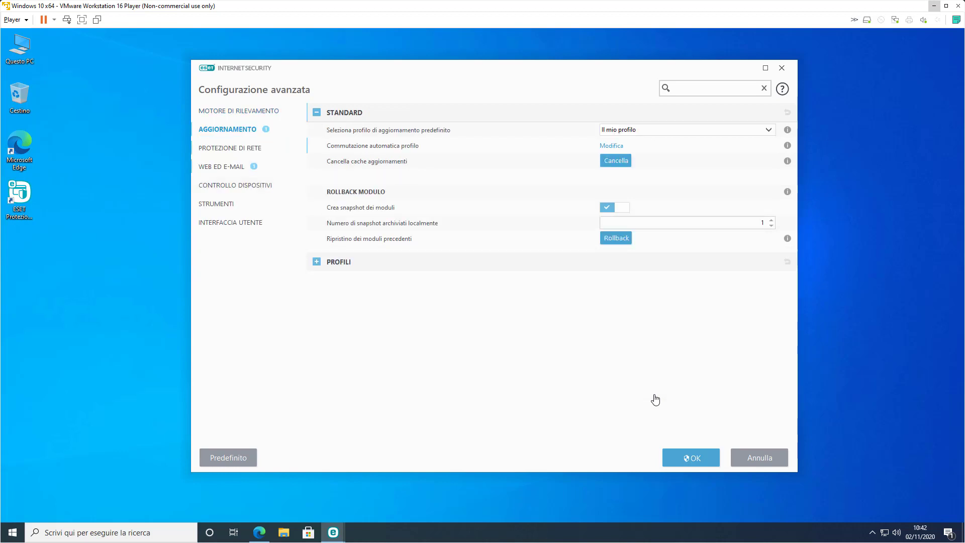
Set the firewall's filtering mode to Modalità interattiva, save the configuration and authorise ESET Elevated Client to make changes
{"action": "key", "text": "Down"}
{"action": "key", "text": "Return"}
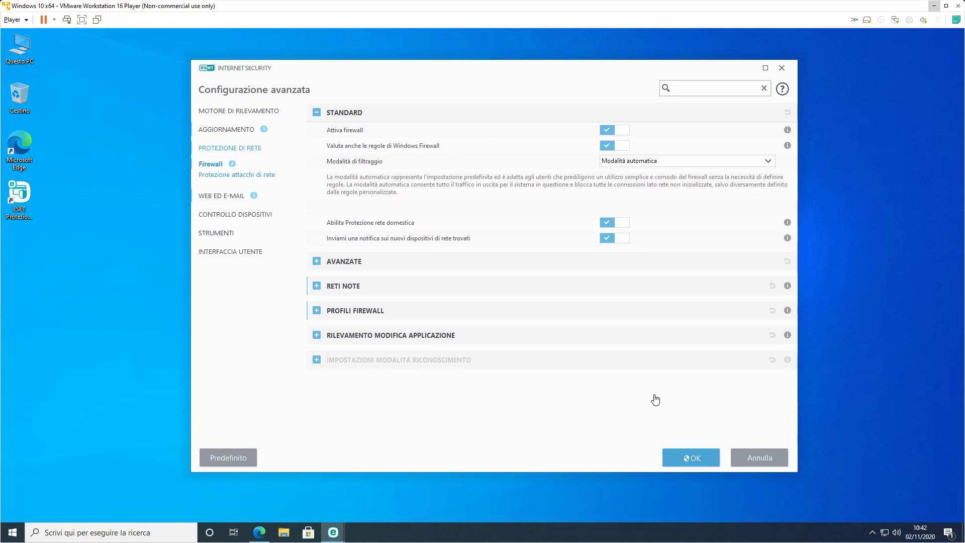
{"action": "key", "text": "alt+Down"}
{"action": "key", "text": "Down"}
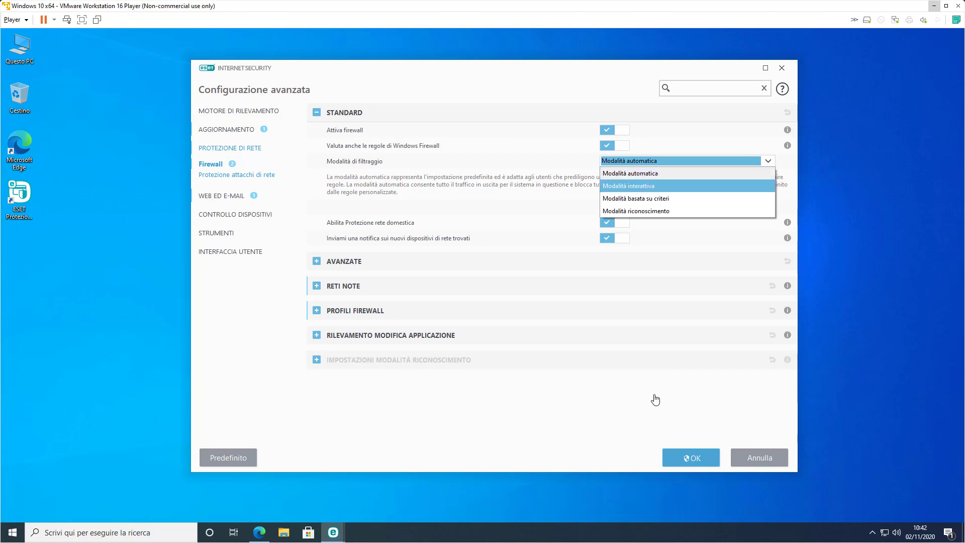
{"action": "key", "text": "Return"}
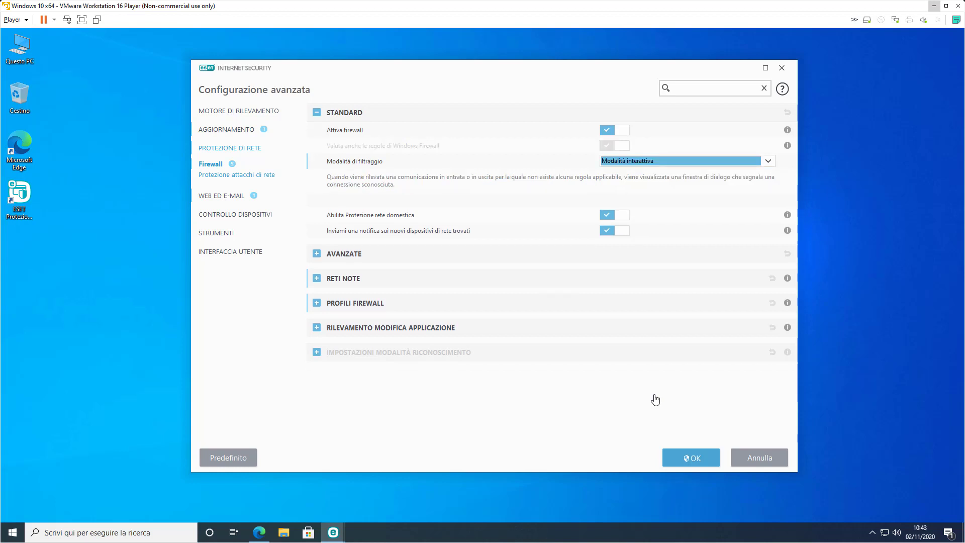
{"action": "key", "text": "Return"}
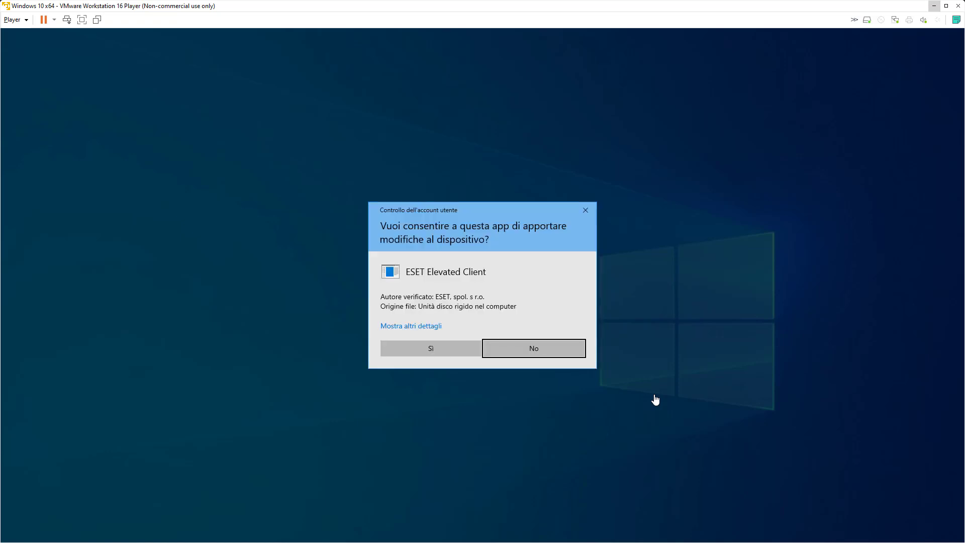
{"action": "key", "text": "Left"}
{"action": "key", "text": "Return"}
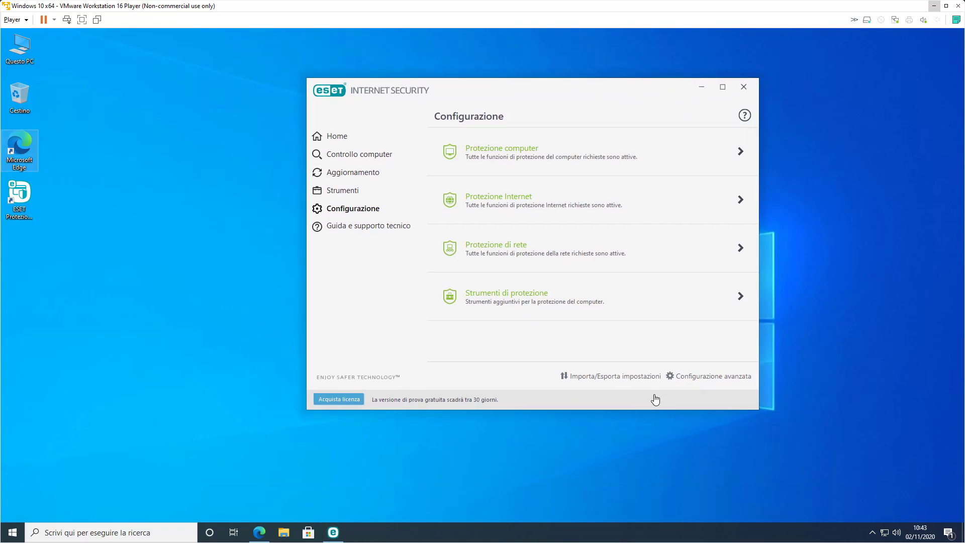
Launch Microsoft Edge and allow Windows Defender SmartScreen's outgoing traffic with a permanently stored rule, authorising the elevation request
{"action": "double_click", "coordinate": [19, 147]}
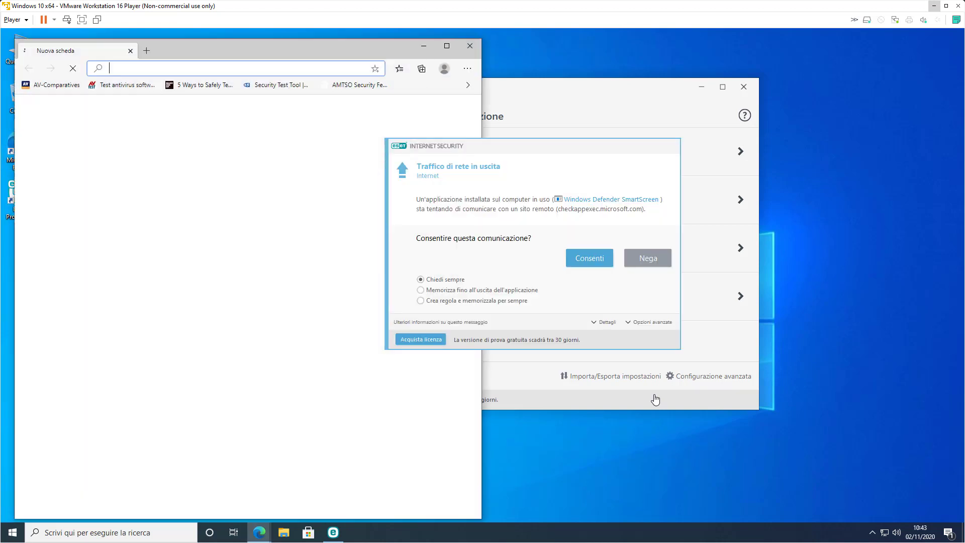
{"action": "left_click", "coordinate": [655, 399]}
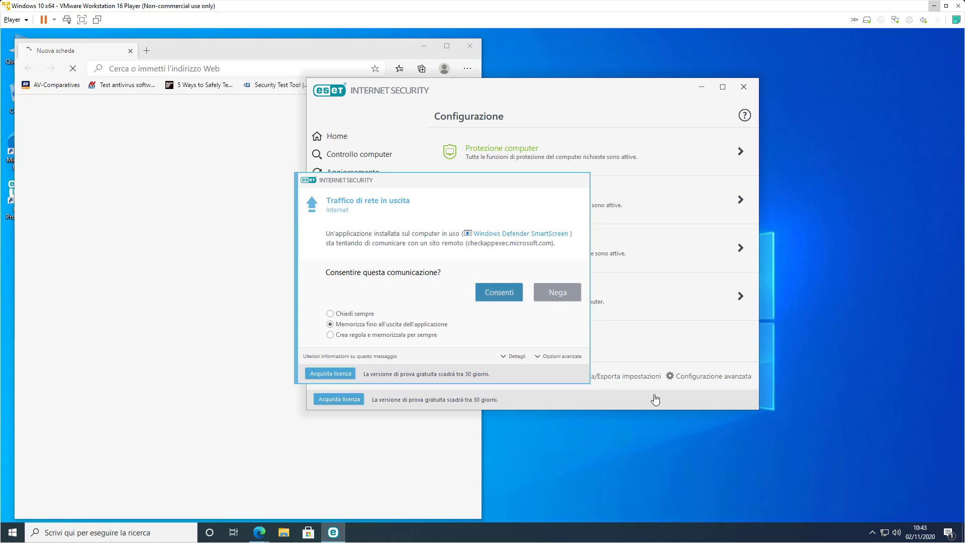
{"action": "key", "text": "Num_Lock"}
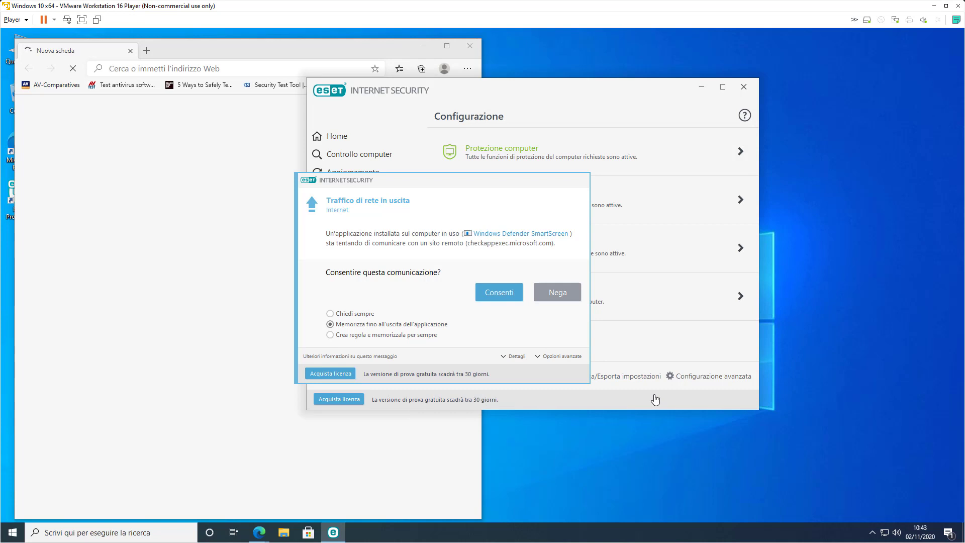
{"action": "key", "text": "Down"}
{"action": "key", "text": "Down"}
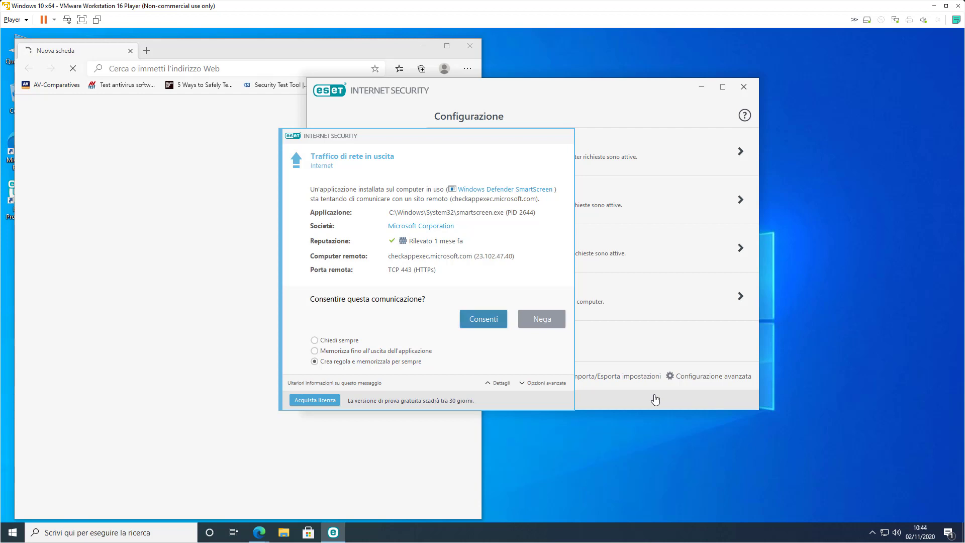
{"action": "key", "text": "Return"}
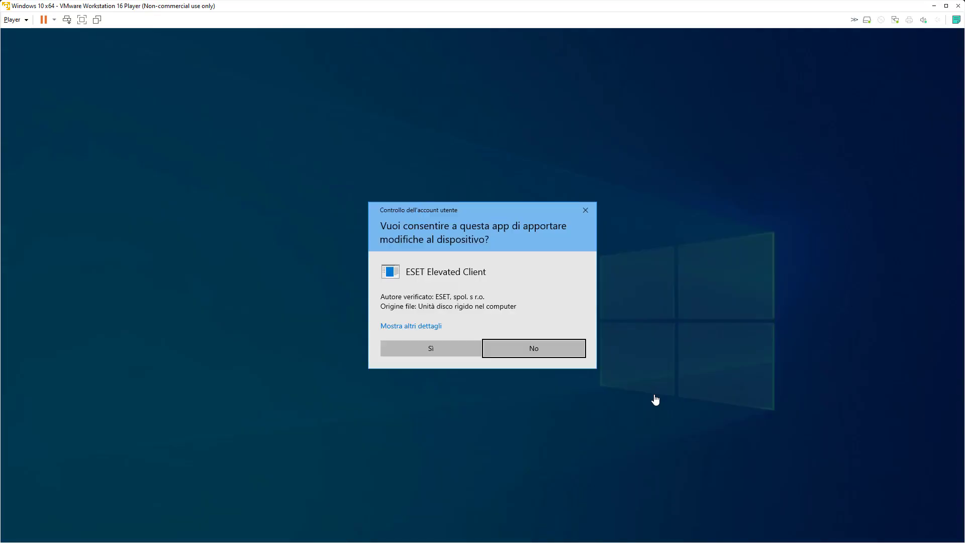
{"action": "key", "text": "Return"}
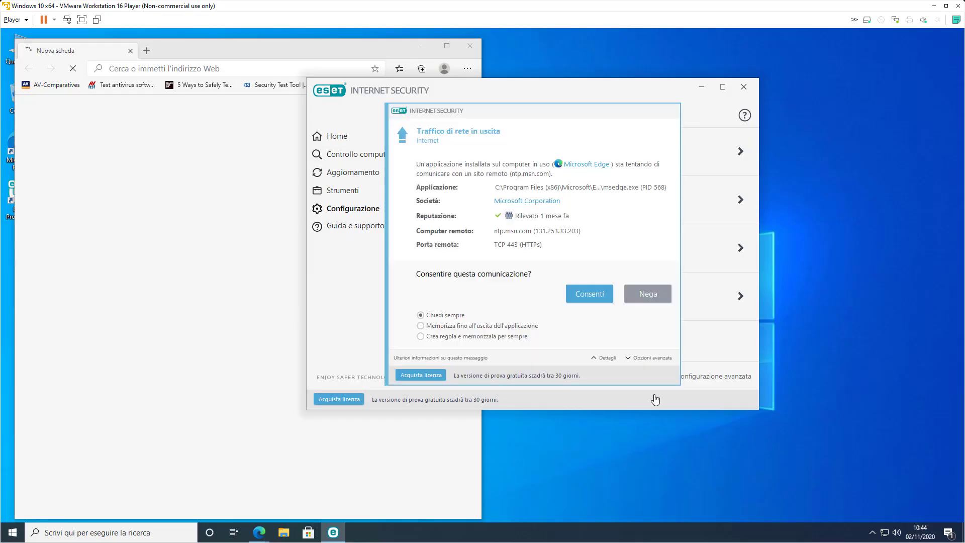
Allow Microsoft Edge's outgoing connection to ntp.msn.com with a permanently stored rule
{"action": "key", "text": "Tab"}
{"action": "key", "text": "Down"}
{"action": "key", "text": "Down"}
{"action": "key", "text": "Return"}
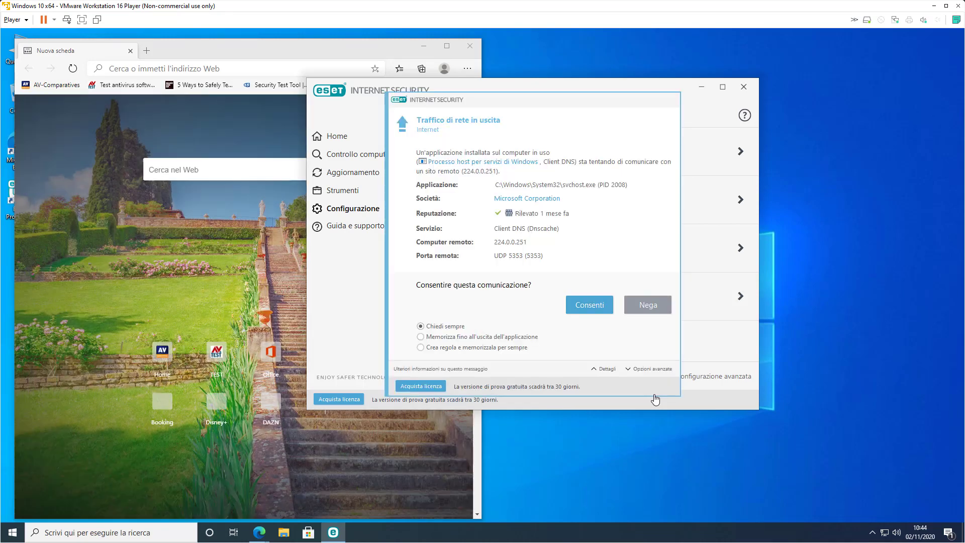
Allow the Windows service host's DNS client traffic to 224.0.0.251 with a permanently stored rule
{"action": "key", "text": "Tab"}
{"action": "key", "text": "Down"}
{"action": "key", "text": "Down"}
{"action": "key", "text": "Return"}
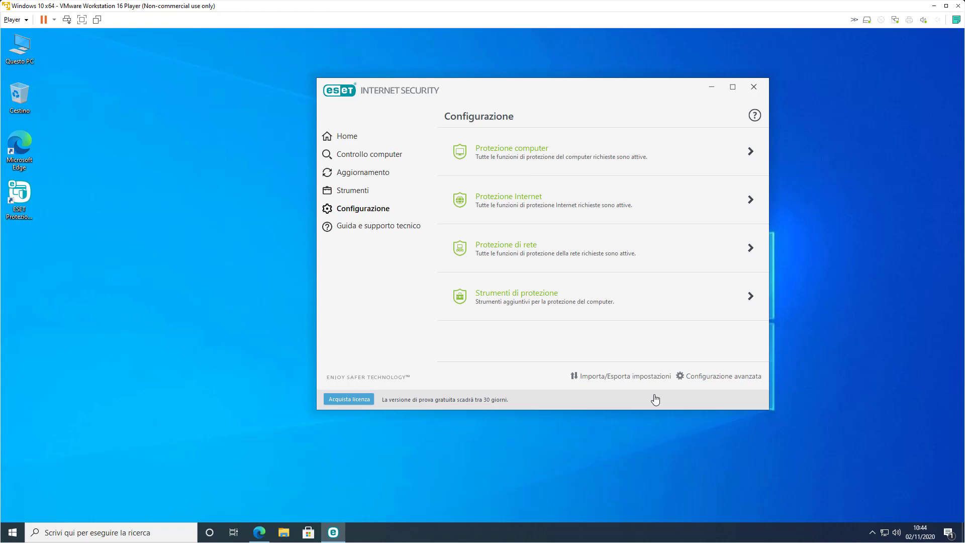
Reopen the advanced configuration and view the network attack protection, web and e-mail, and web access protection settings
{"action": "key", "text": "F5"}
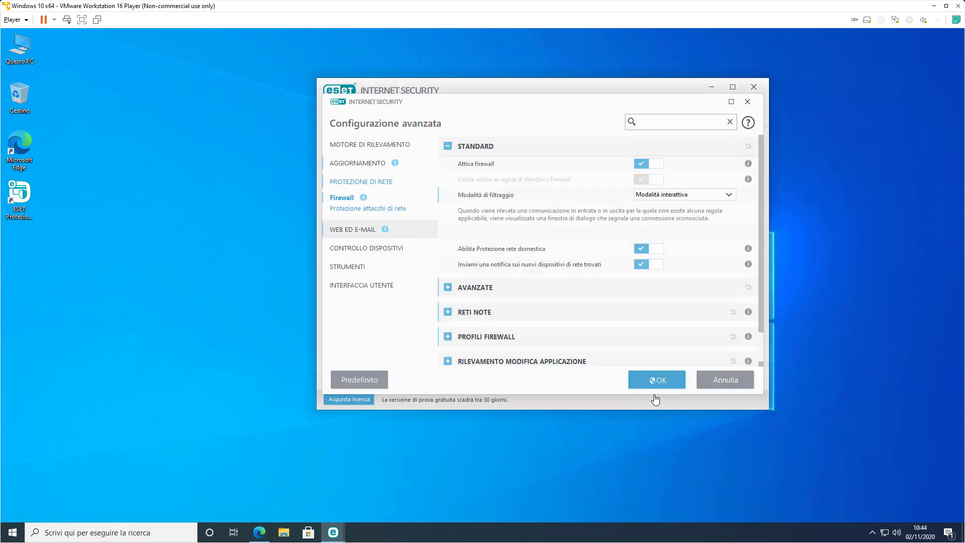
{"action": "key", "text": "Down"}
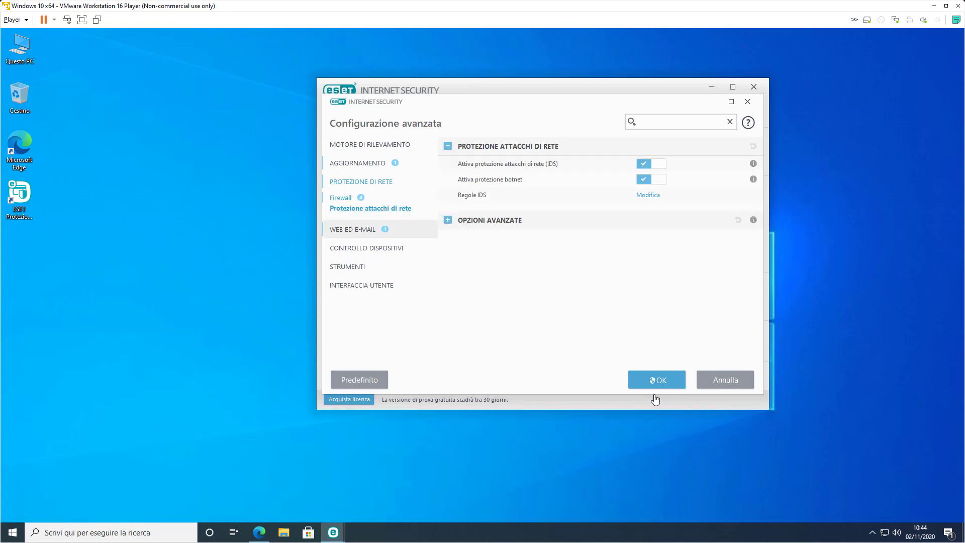
{"action": "key", "text": "Down"}
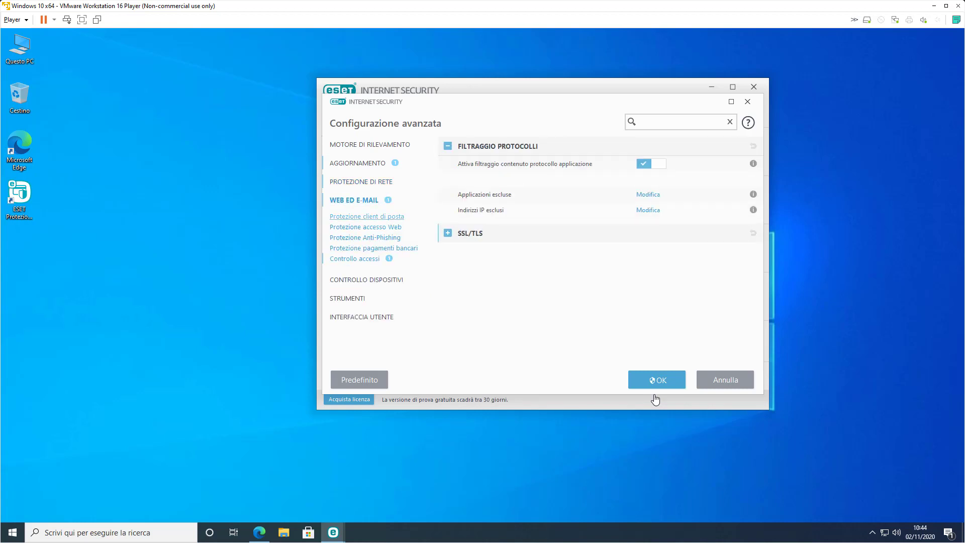
{"action": "key", "text": "Down"}
{"action": "key", "text": "Down"}
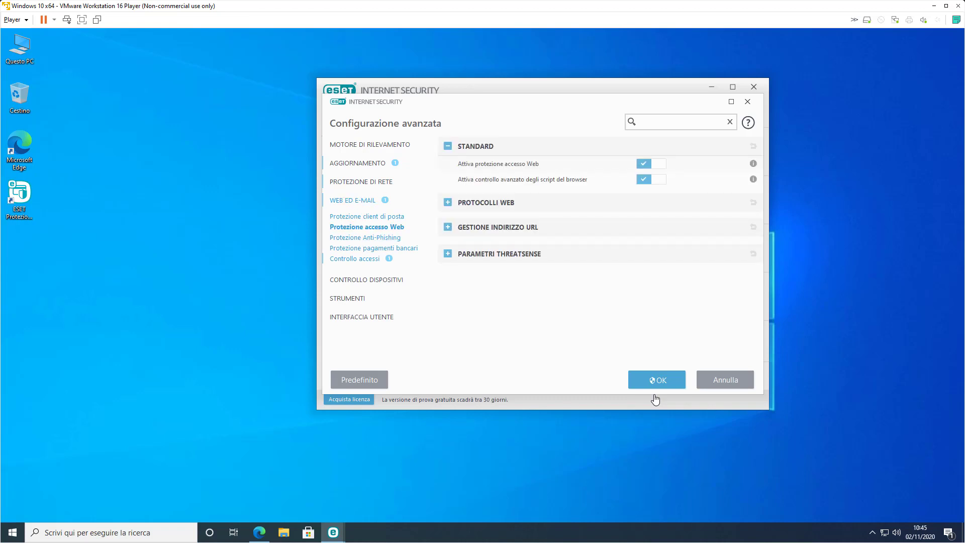
Inspect the allowed and blocked lists under URL address management, and leave the advanced configuration without adding any address
{"action": "key", "text": "Return"}
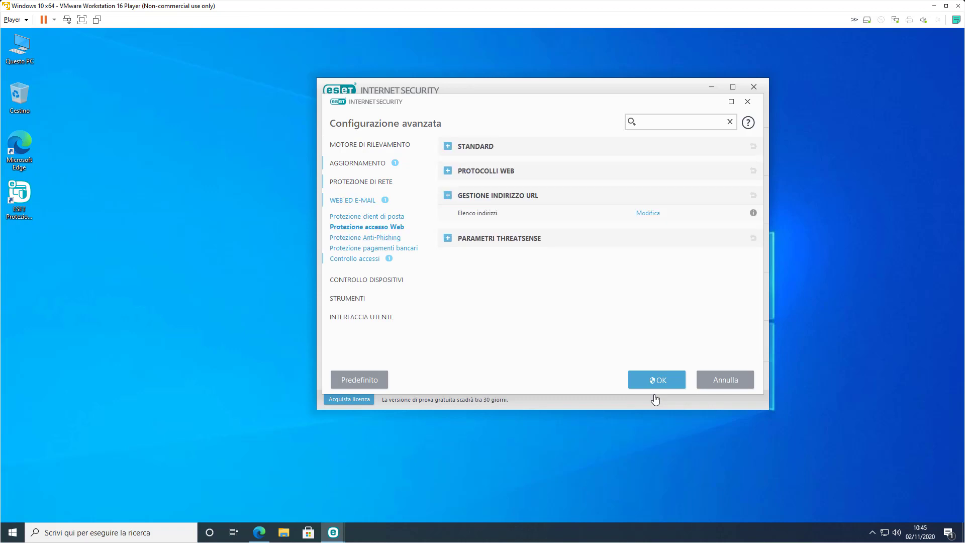
{"action": "key", "text": "Return"}
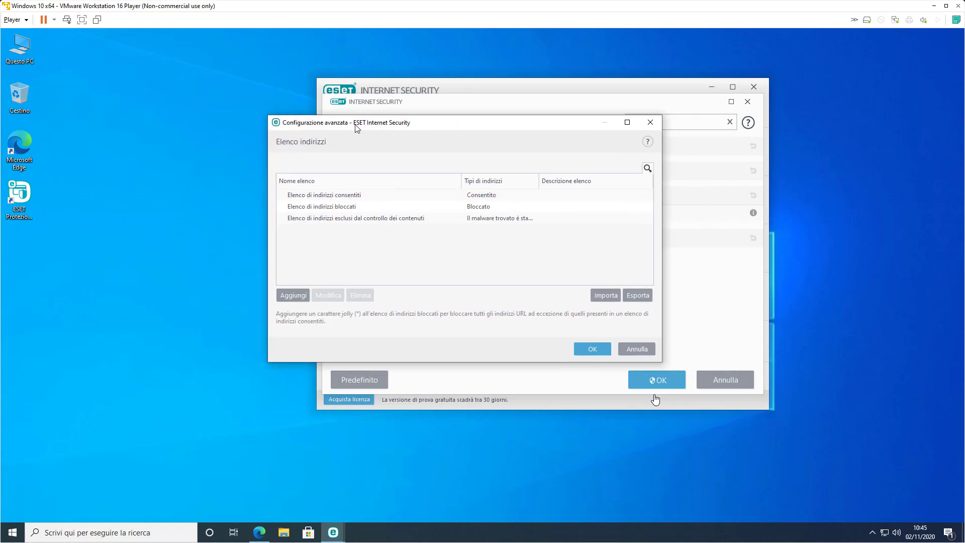
{"action": "key", "text": "Down"}
{"action": "key", "text": "Return"}
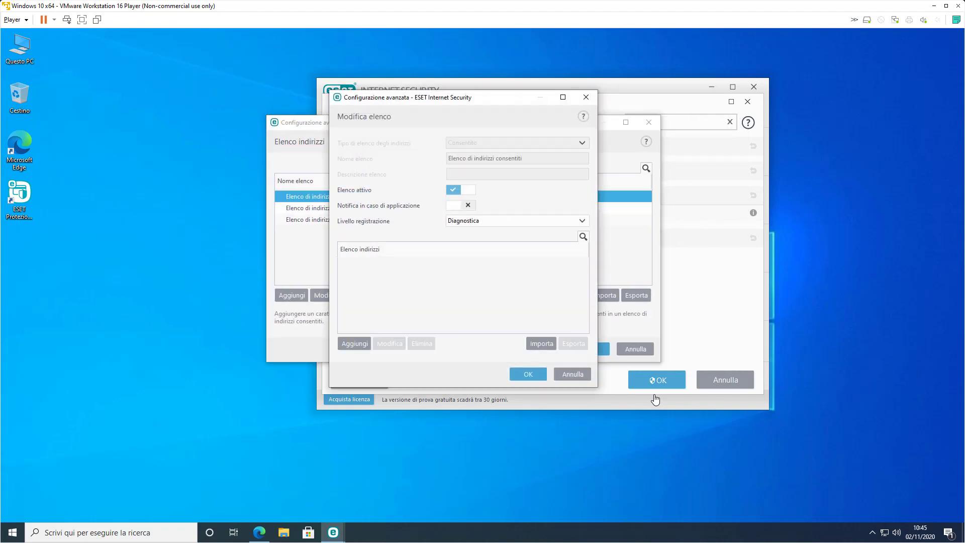
{"action": "key", "text": "Return"}
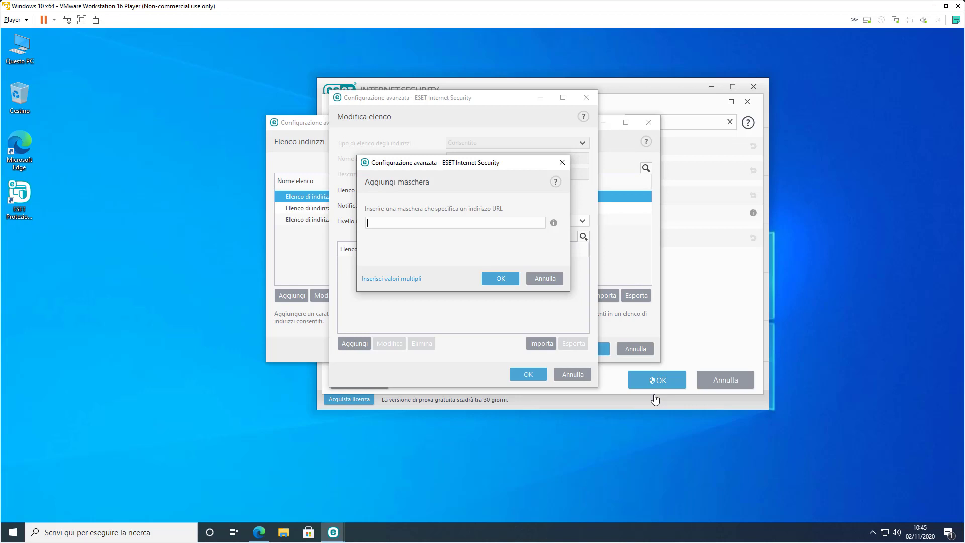
{"action": "key", "text": "Escape"}
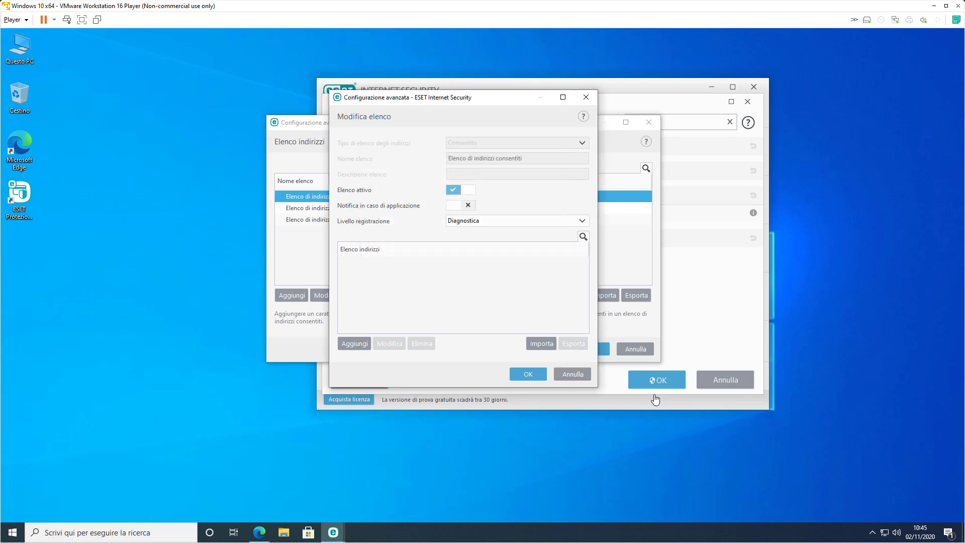
{"action": "key", "text": "Escape"}
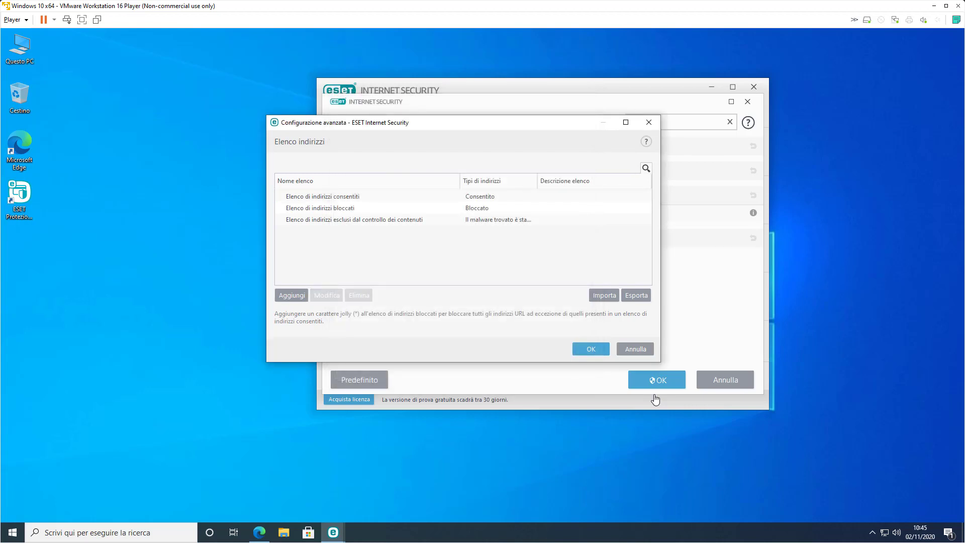
{"action": "key", "text": "Down"}
{"action": "key", "text": "Return"}
{"action": "key", "text": "space"}
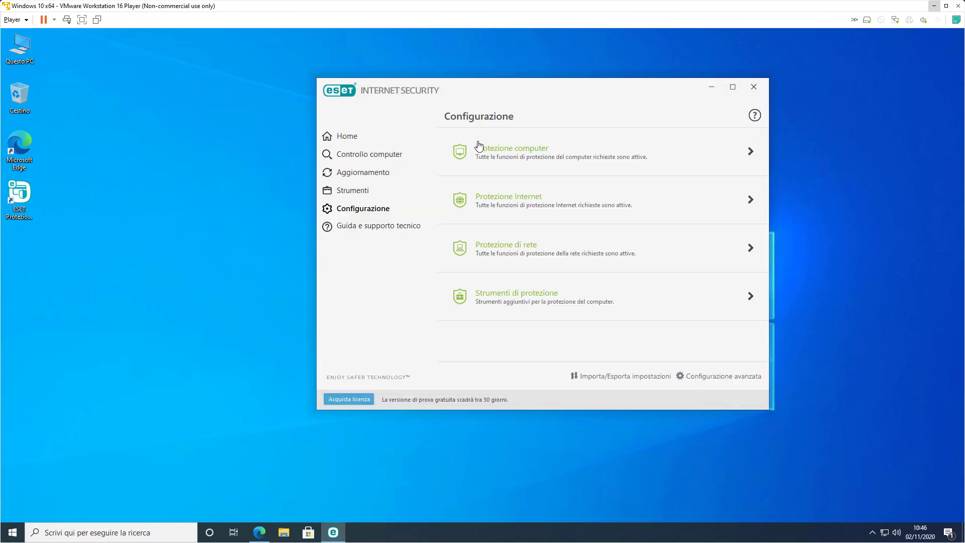
Return to the Home section and close the security program's window
{"action": "left_click", "coordinate": [346, 137]}
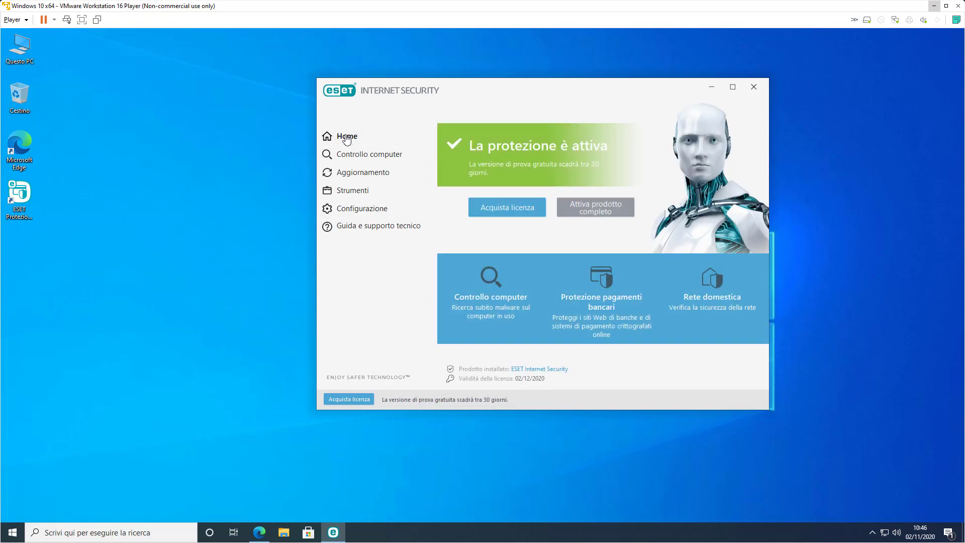
{"action": "left_click_drag", "start_coordinate": [670, 100], "coordinate": [541, 128]}
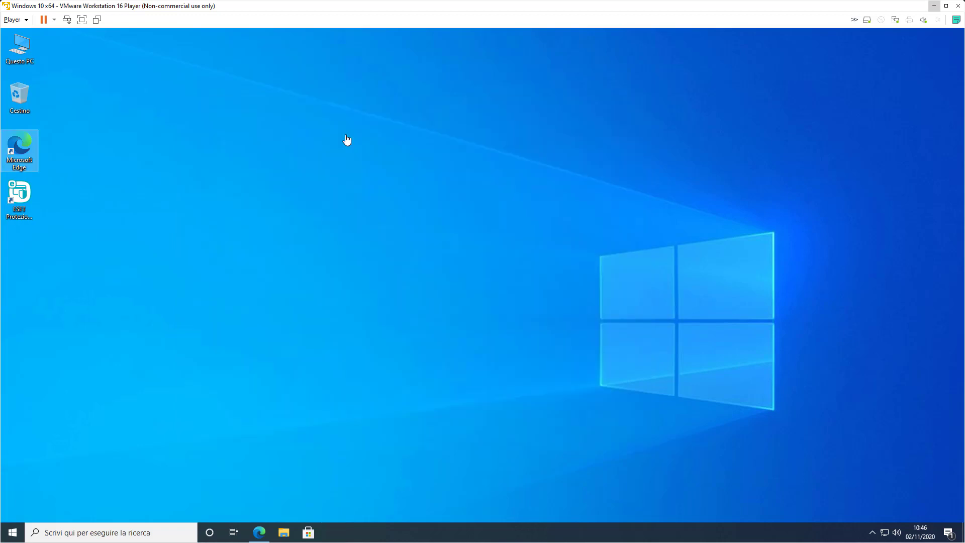
Switch to Microsoft Edge and view the AV-Comparatives consumer page and AV-TEST's Windows 10 antivirus ratings
{"action": "key", "text": "alt+Tab"}
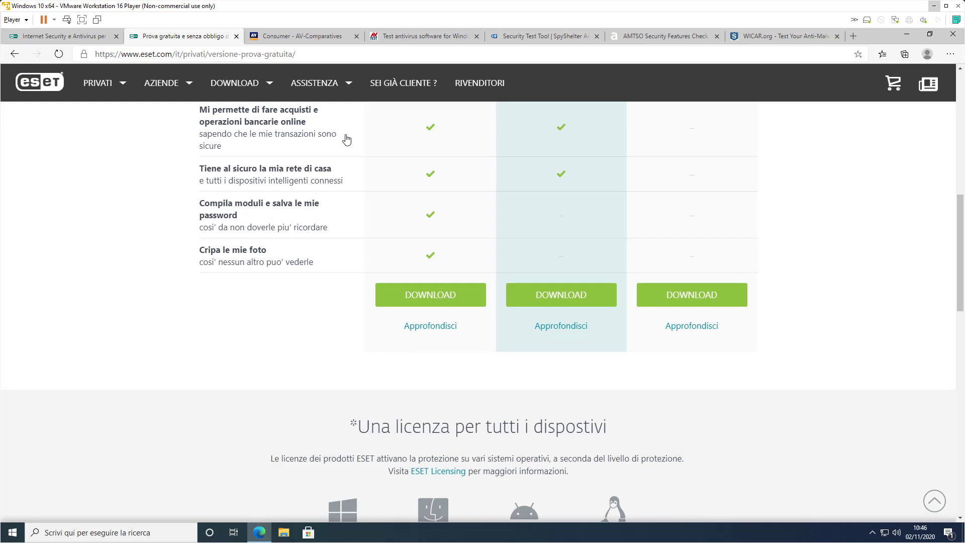
{"action": "key", "text": "ctrl+Tab"}
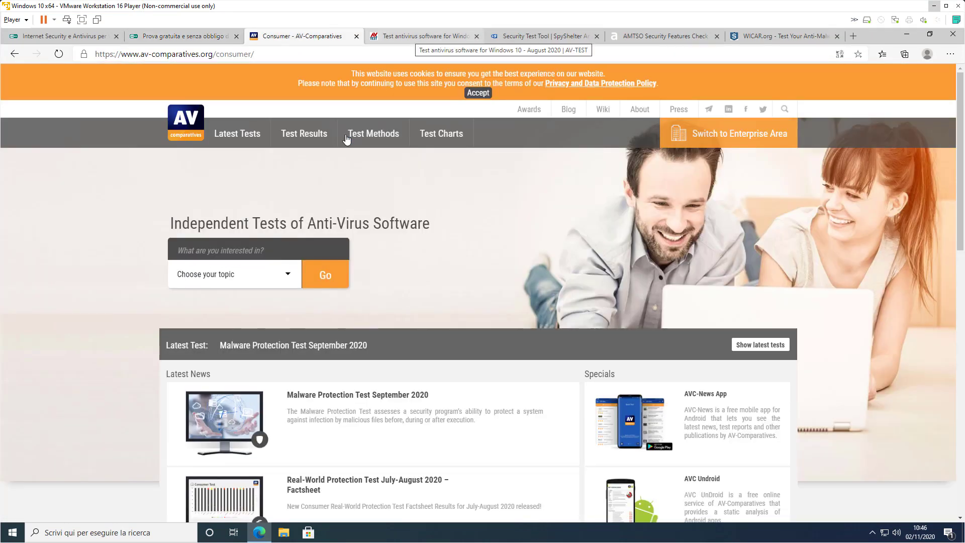
{"action": "key", "text": "ctrl+Tab"}
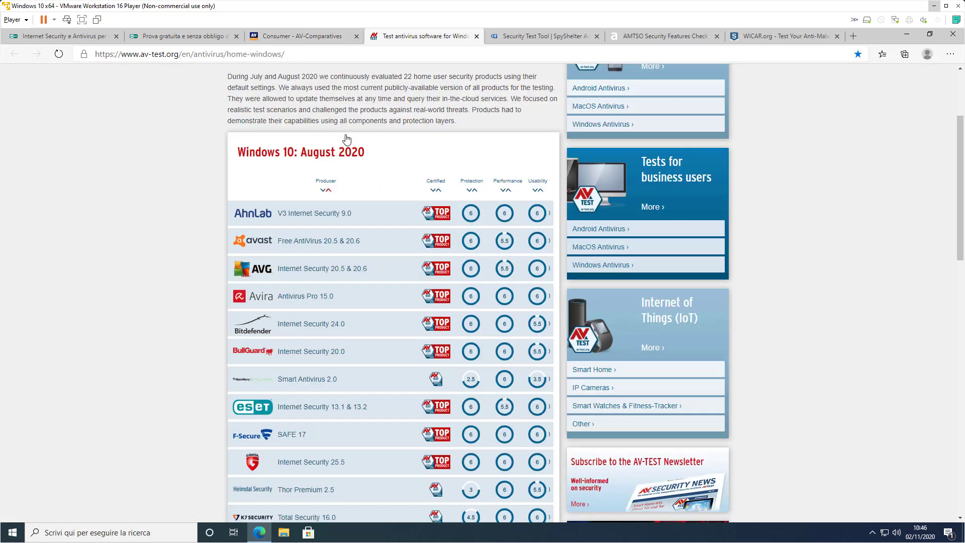
Open the ESET Internet Security 13.1 & 13.2 report from AV-TEST's August 2020 list and review its Protection and Performance sections
{"action": "key", "text": "Num_Lock"}
{"action": "scroll", "coordinate": [346, 138], "scroll_direction": "down", "scroll_amount": 1}
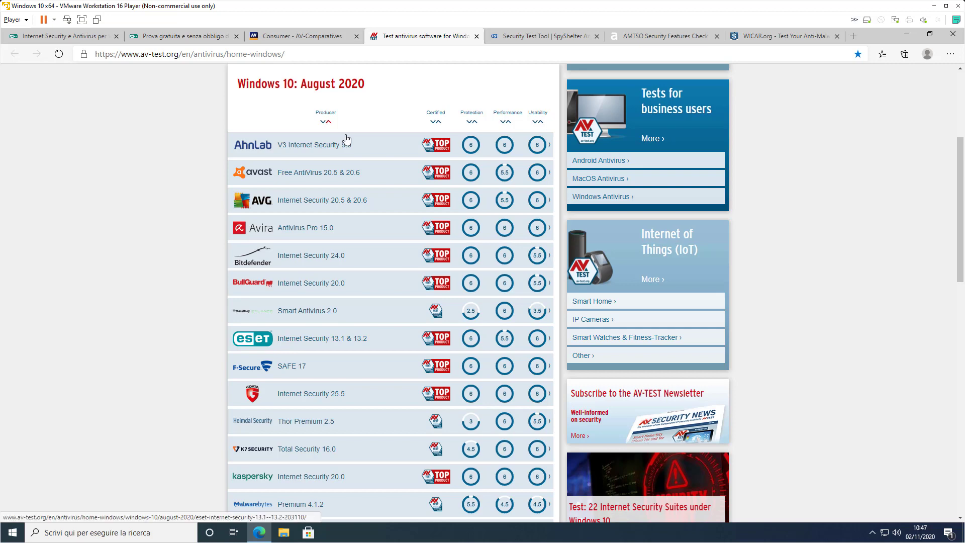
{"action": "scroll", "coordinate": [347, 140], "scroll_direction": "down", "scroll_amount": 7}
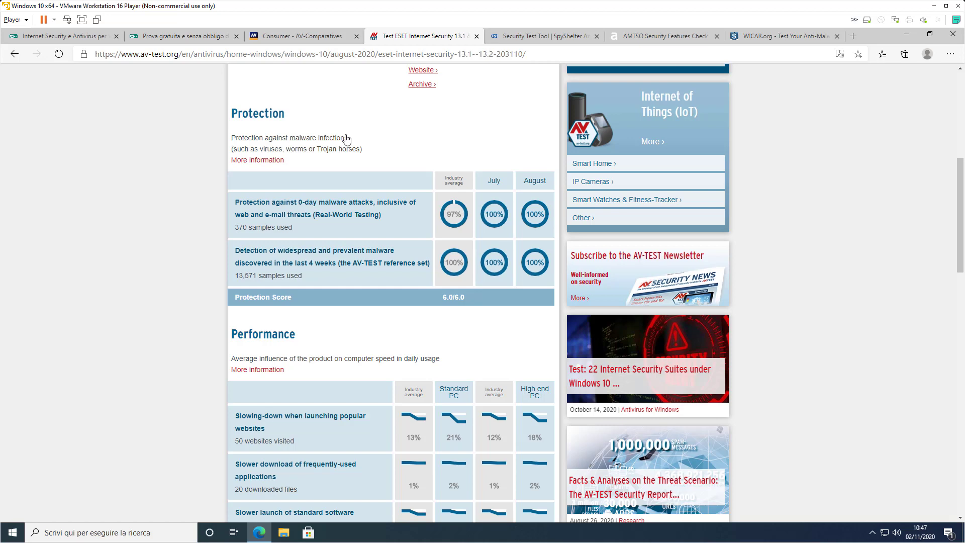
{"action": "scroll", "coordinate": [346, 138], "scroll_direction": "down", "scroll_amount": 5}
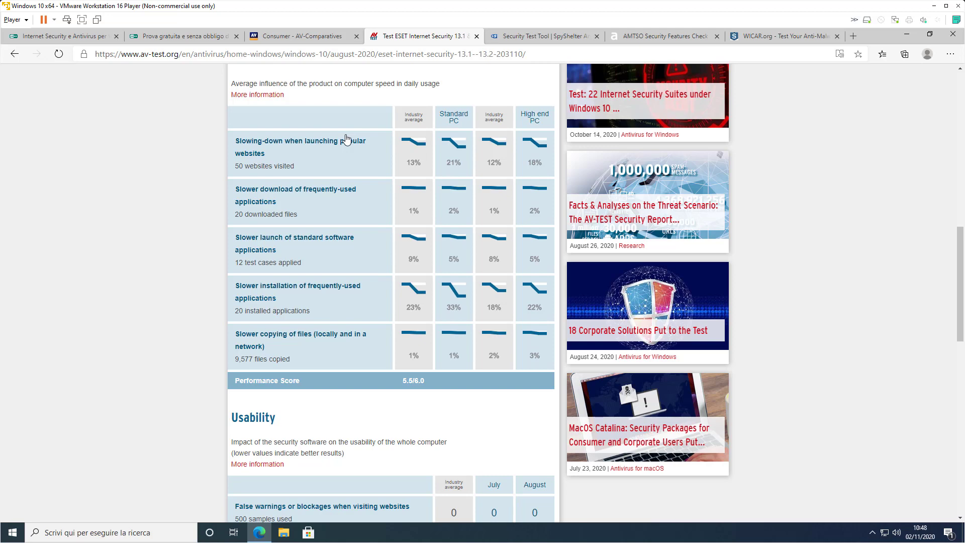
Allow the outgoing Windows telemetry and Windows Update communications requested by the ESET firewall
{"action": "key", "text": "Return"}
{"action": "key", "text": "Return"}
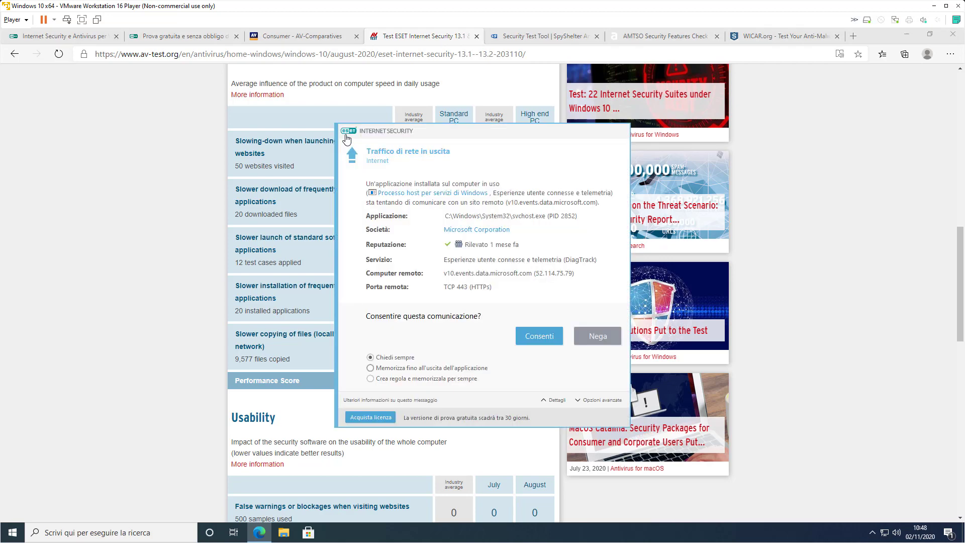
{"action": "key", "text": "Return"}
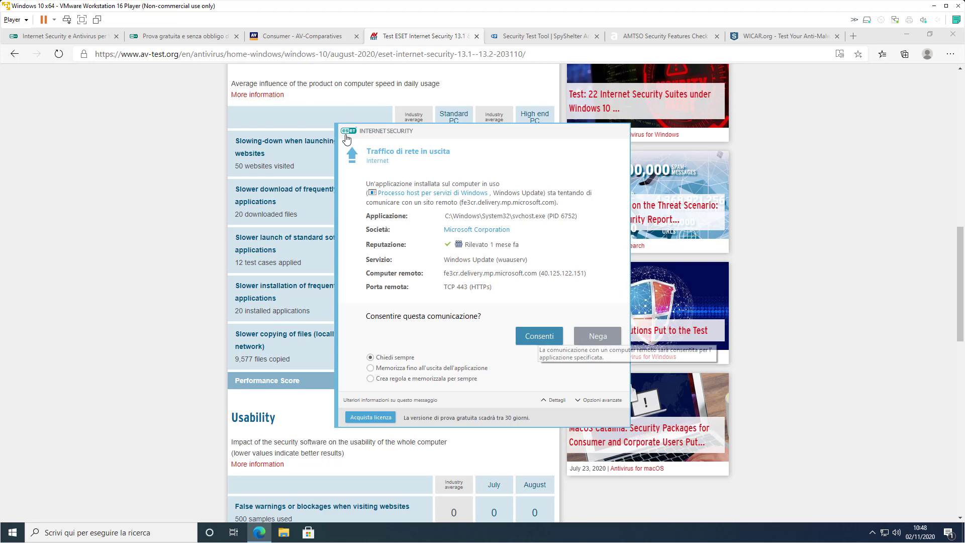
{"action": "key", "text": "Return"}
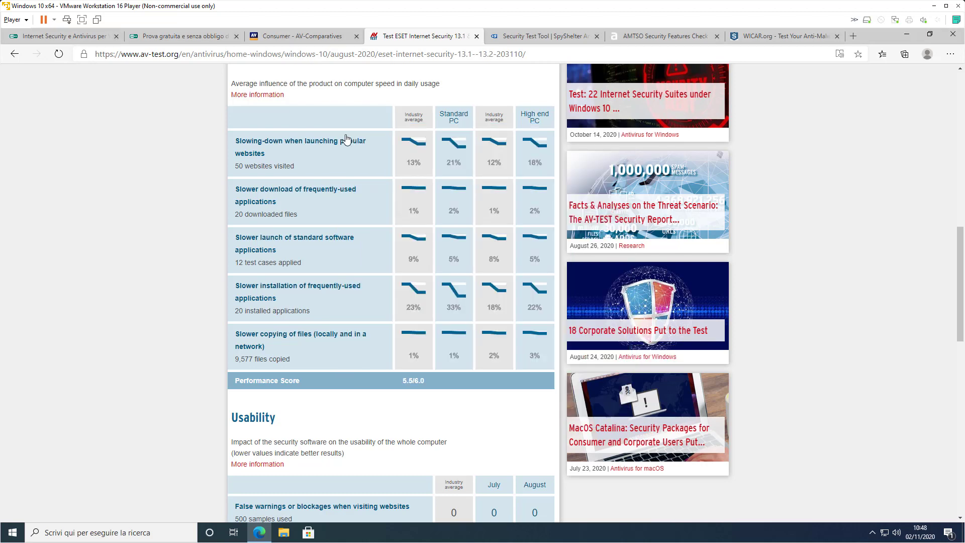
Review the Usability section of ESET's AV-TEST report, including the false warnings and false detections
{"action": "scroll", "coordinate": [346, 138], "scroll_direction": "down", "scroll_amount": 5}
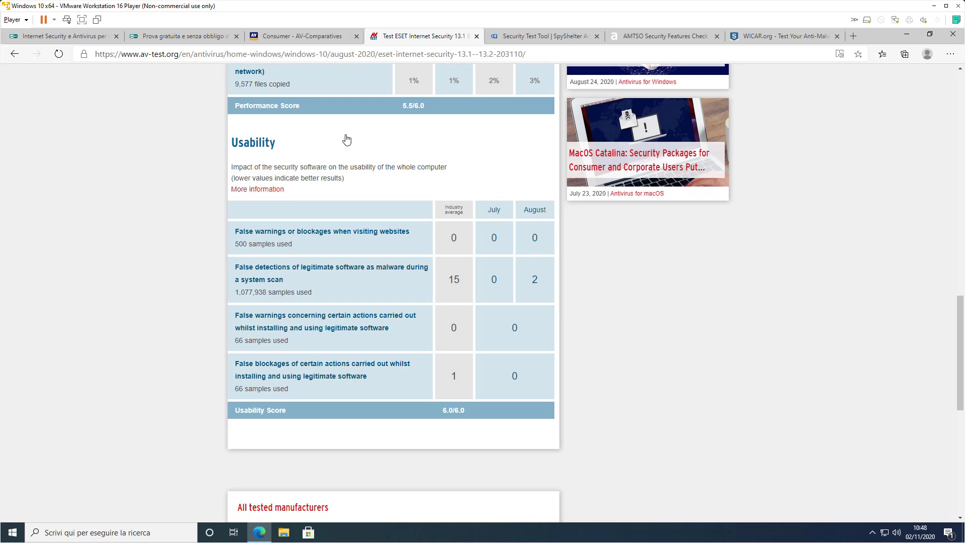
{"action": "scroll", "coordinate": [347, 139], "scroll_direction": "down", "scroll_amount": 2}
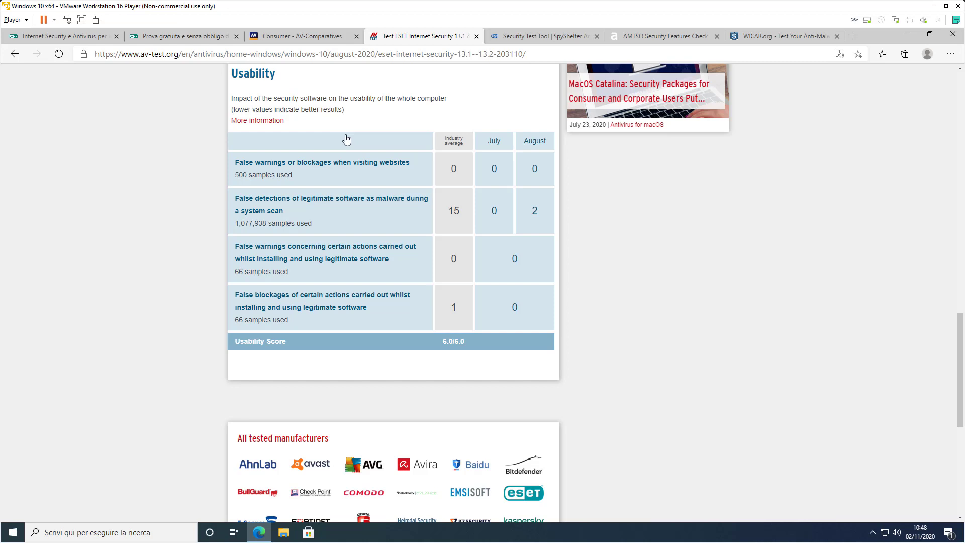
Switch to the AV-Comparatives consumer page, choose the Latest Reports topic and open the list of latest tests
{"action": "key", "text": "ctrl+shift+Tab"}
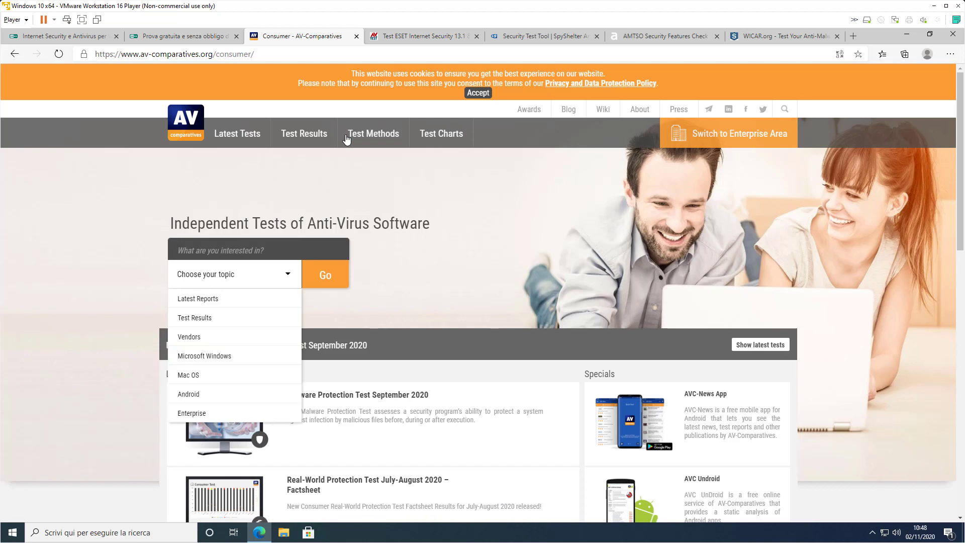
{"action": "key", "text": "Down"}
{"action": "key", "text": "Down"}
{"action": "key", "text": "Up"}
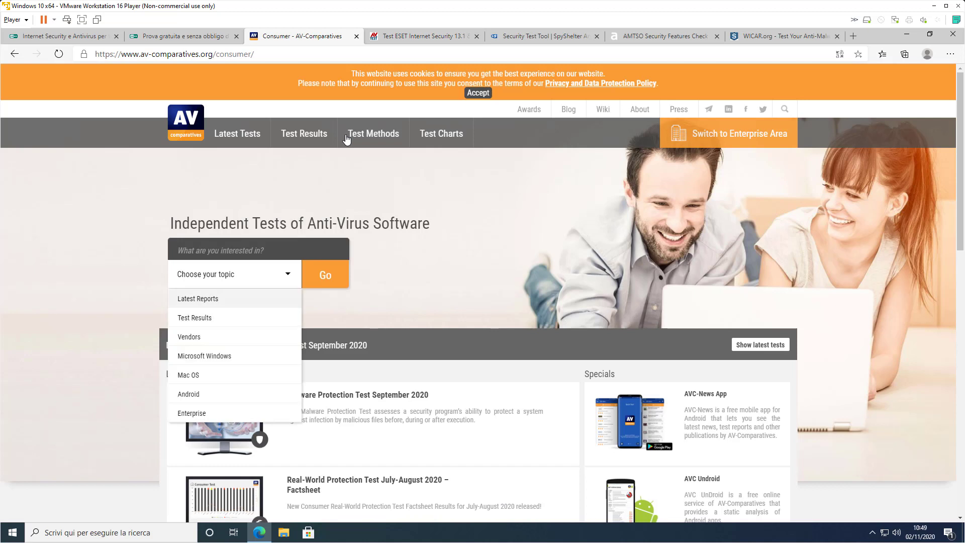
{"action": "key", "text": "Return"}
{"action": "key", "text": "Tab"}
{"action": "key", "text": "Return"}
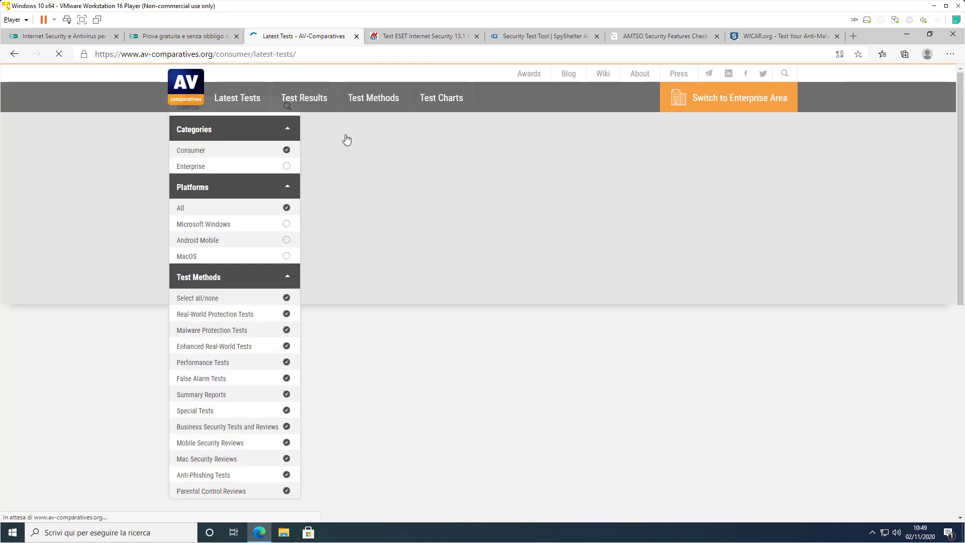
Open the Real-World Protection Test July-August 2020 factsheet and examine ESET's figures in the protection chart
{"action": "key", "text": "Up"}
{"action": "key", "text": "Down"}
{"action": "key", "text": "Down"}
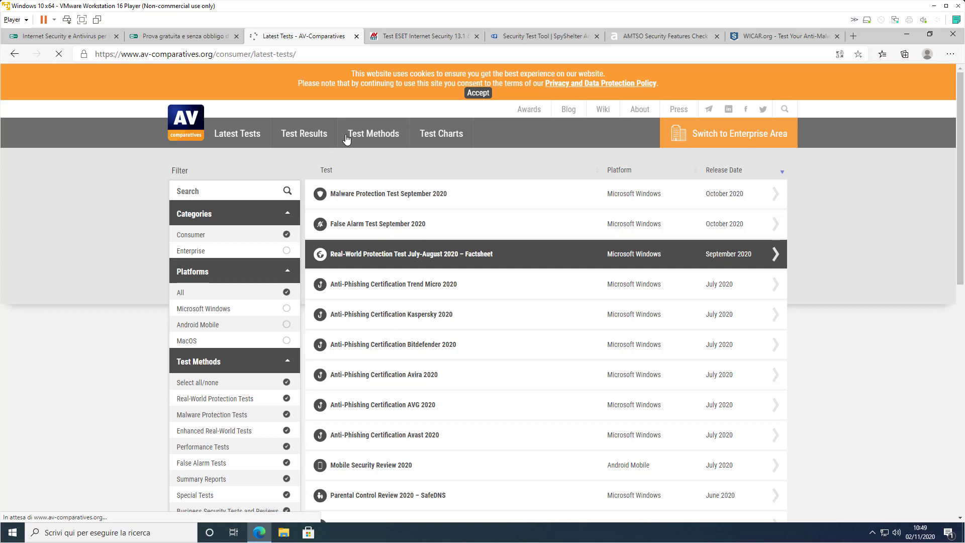
{"action": "scroll", "coordinate": [346, 139], "scroll_direction": "down", "scroll_amount": 10}
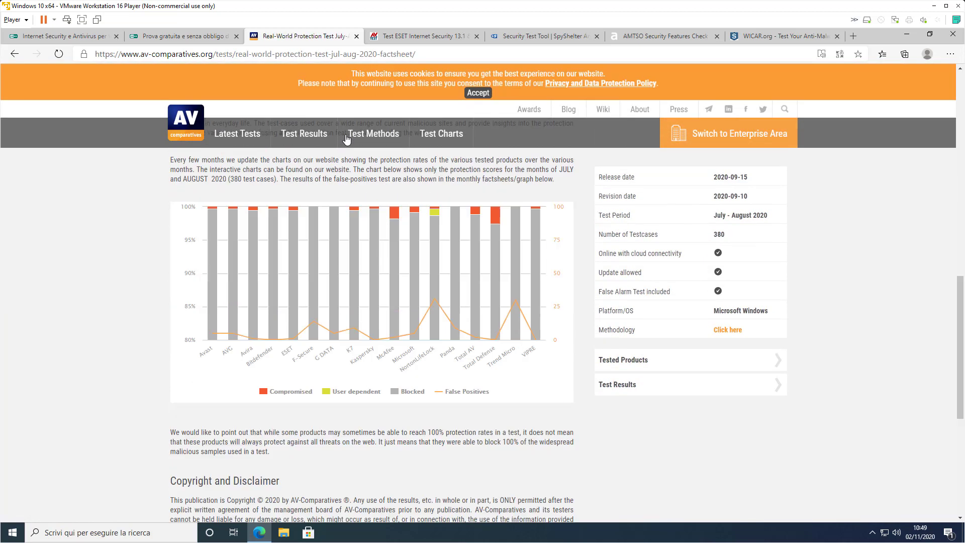
{"action": "scroll", "coordinate": [346, 139], "scroll_direction": "down", "scroll_amount": 3}
{"action": "scroll", "coordinate": [346, 139], "scroll_direction": "up", "scroll_amount": 4}
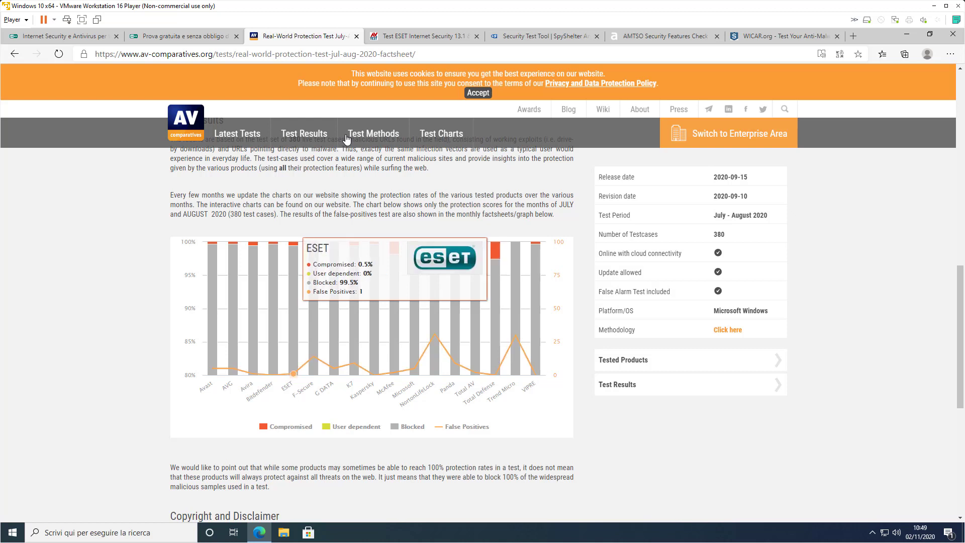
{"action": "key", "text": "Num_Lock"}
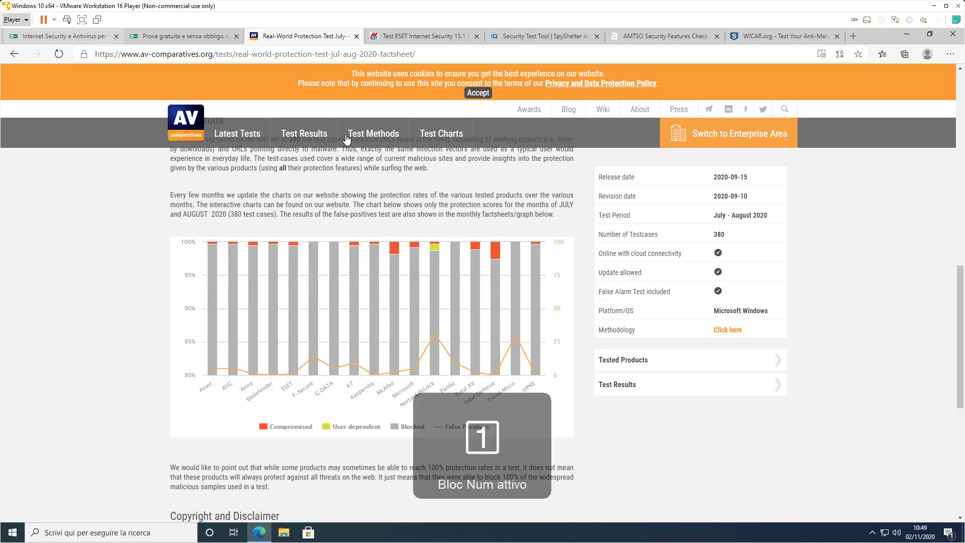
{"action": "key", "text": "Num_Lock"}
Go back to the latest tests, open Malware Protection Test September 2020 and examine its offline versus online detection rates
{"action": "key", "text": "alt+Left"}
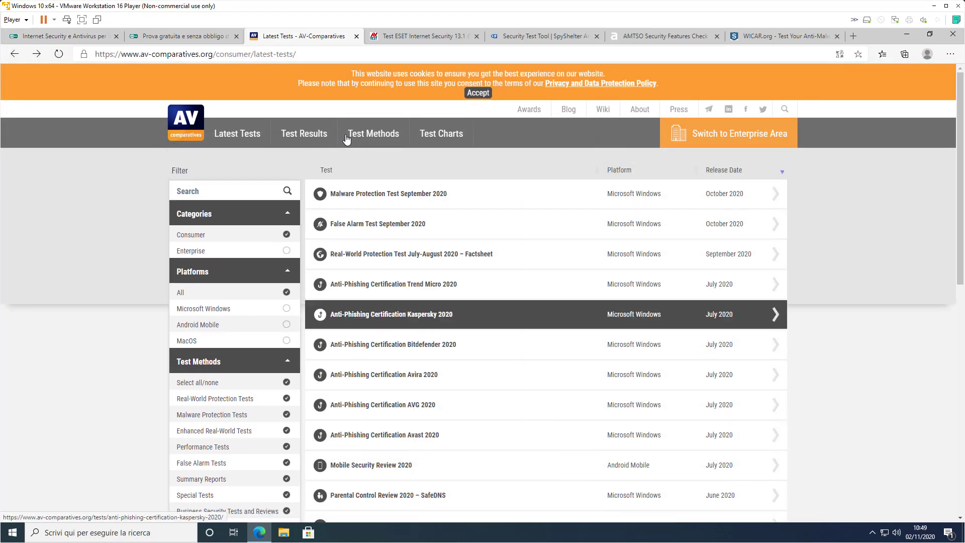
{"action": "key", "text": "alt+Right"}
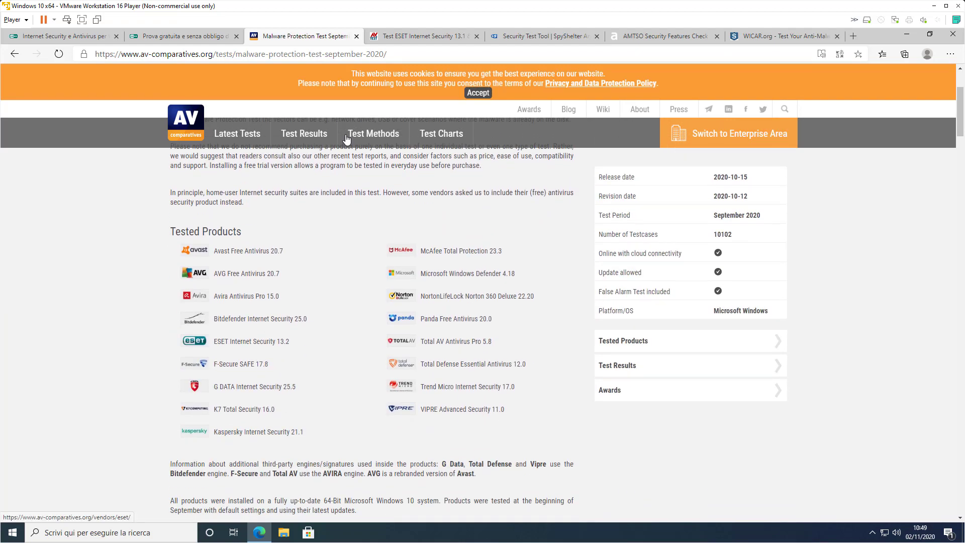
{"action": "scroll", "coordinate": [346, 139], "scroll_direction": "down", "scroll_amount": 15}
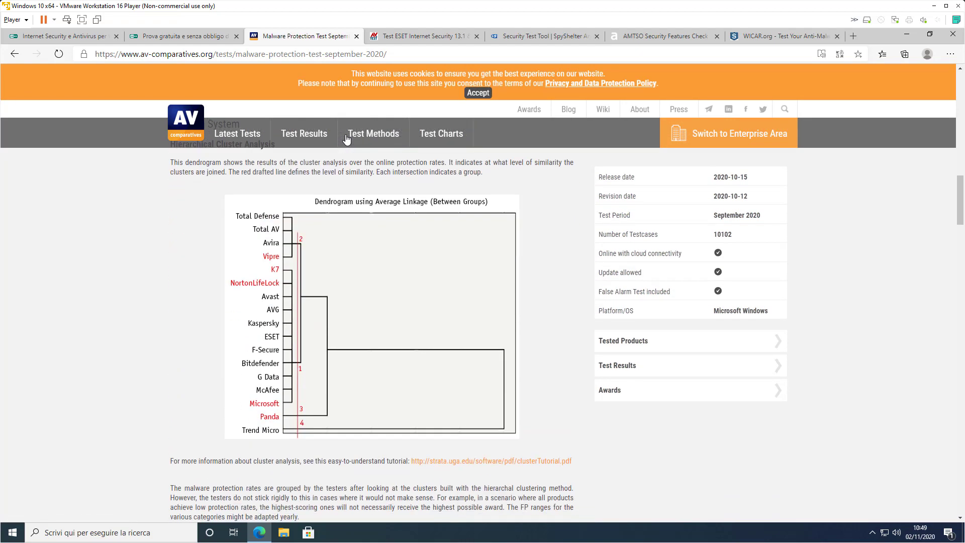
{"action": "scroll", "coordinate": [347, 139], "scroll_direction": "down", "scroll_amount": 8}
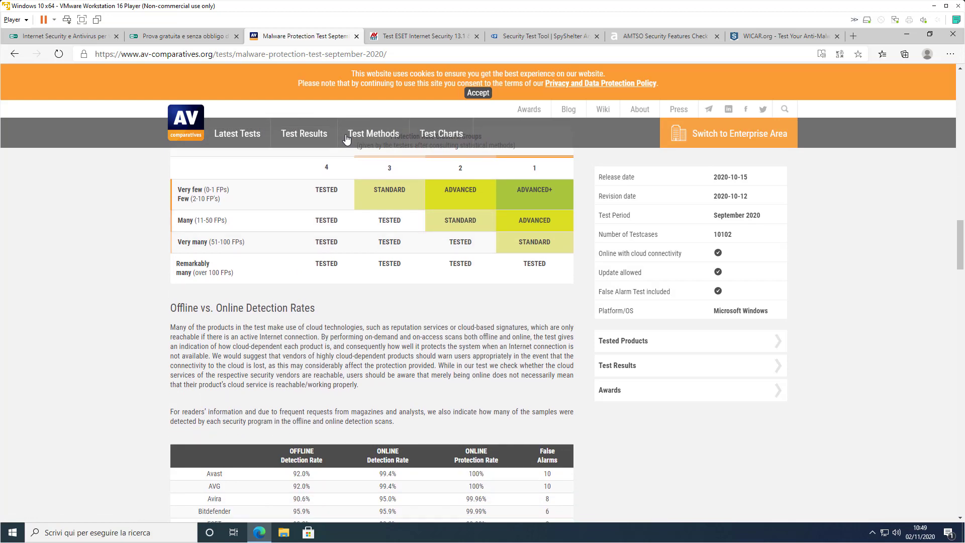
{"action": "scroll", "coordinate": [347, 139], "scroll_direction": "down", "scroll_amount": 5}
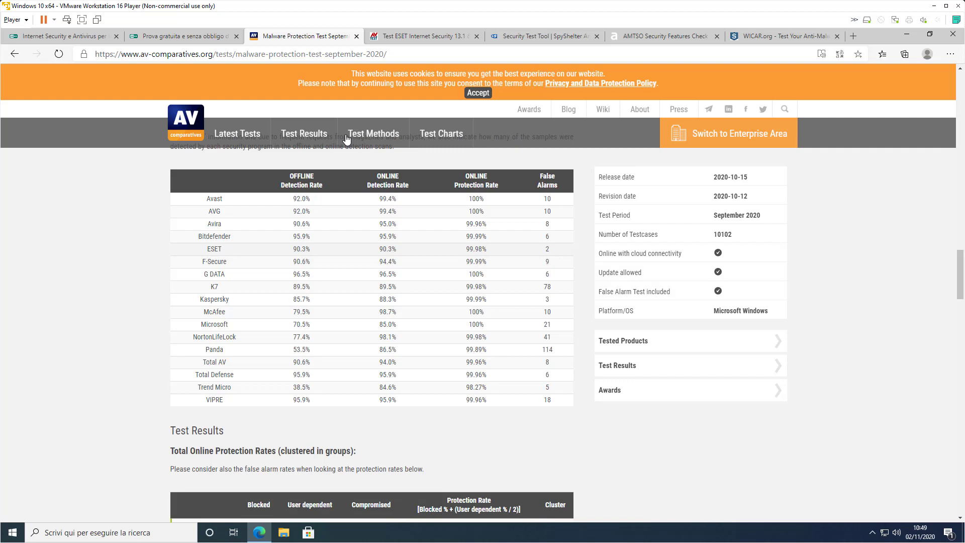
Compare the products' total online protection rates and clusters in the malware protection test results table
{"action": "scroll", "coordinate": [347, 139], "scroll_direction": "down", "scroll_amount": 5}
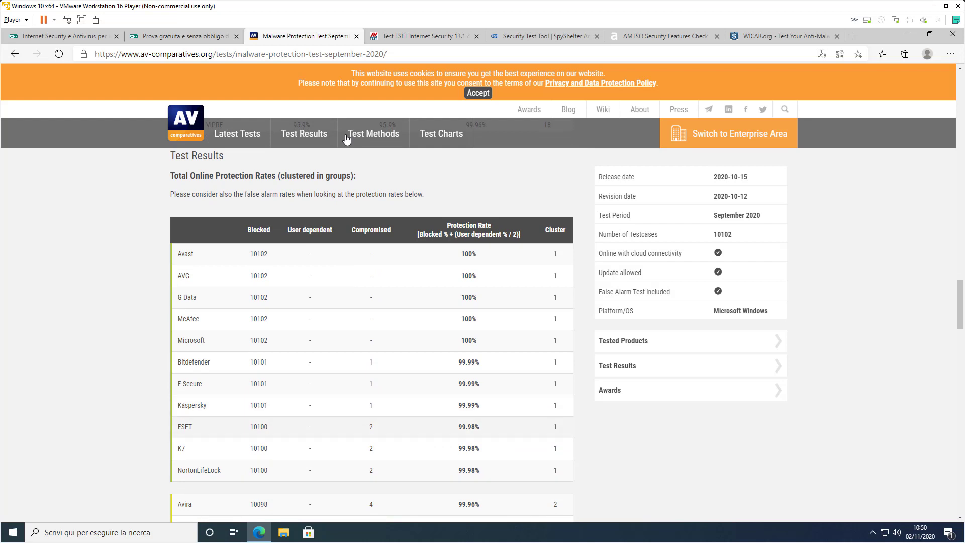
{"action": "scroll", "coordinate": [346, 139], "scroll_direction": "down", "scroll_amount": 7}
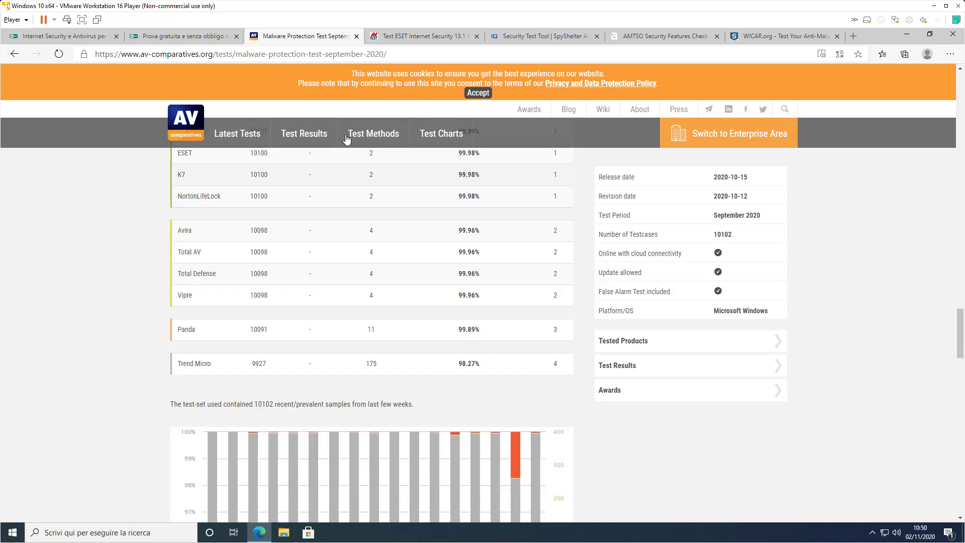
{"action": "scroll", "coordinate": [346, 139], "scroll_direction": "up", "scroll_amount": 9}
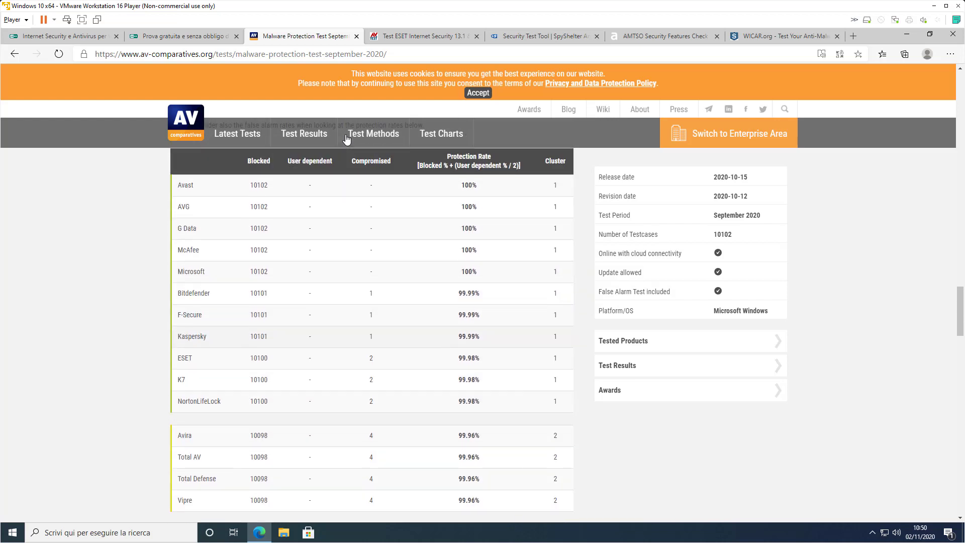
{"action": "scroll", "coordinate": [347, 139], "scroll_direction": "down", "scroll_amount": 7}
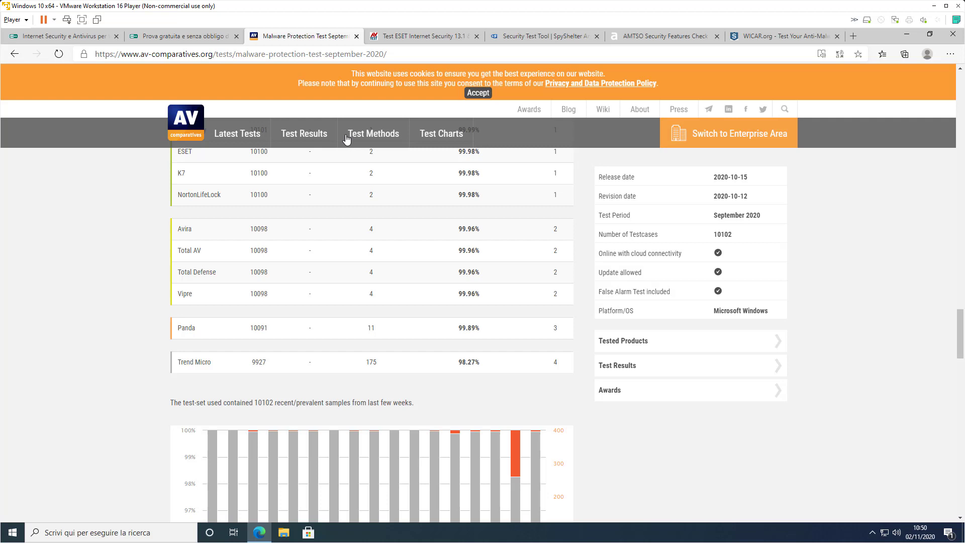
{"action": "scroll", "coordinate": [346, 139], "scroll_direction": "up", "scroll_amount": 2}
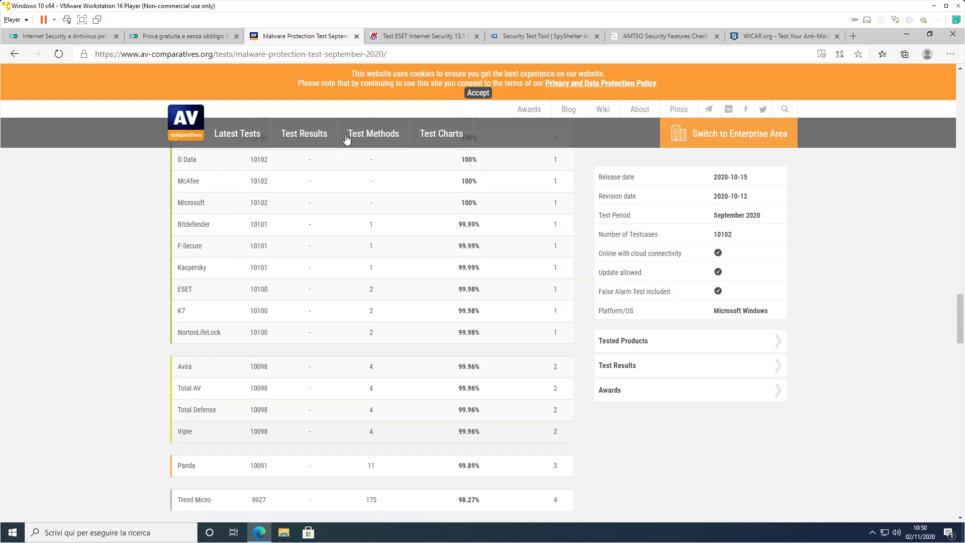
{"action": "scroll", "coordinate": [346, 139], "scroll_direction": "up", "scroll_amount": 2}
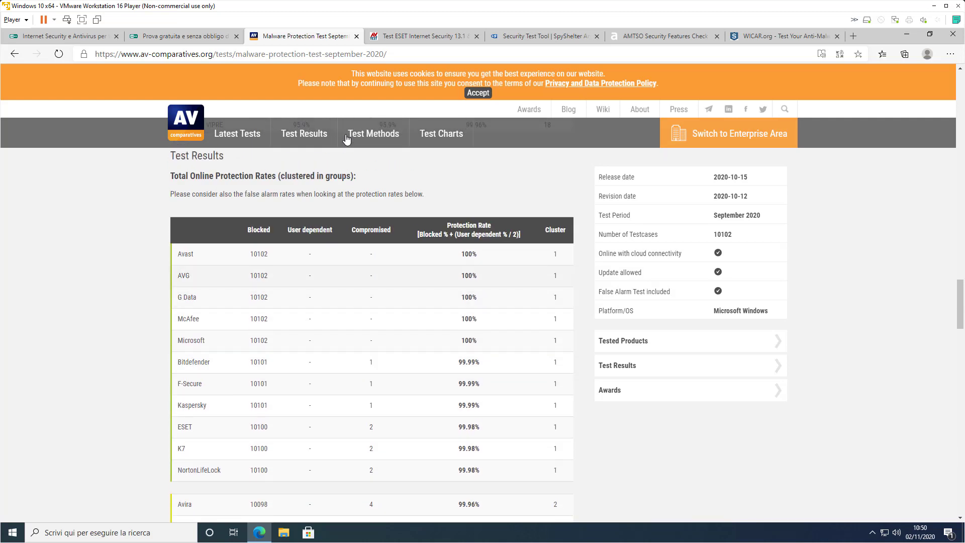
{"action": "scroll", "coordinate": [346, 139], "scroll_direction": "down", "scroll_amount": 1}
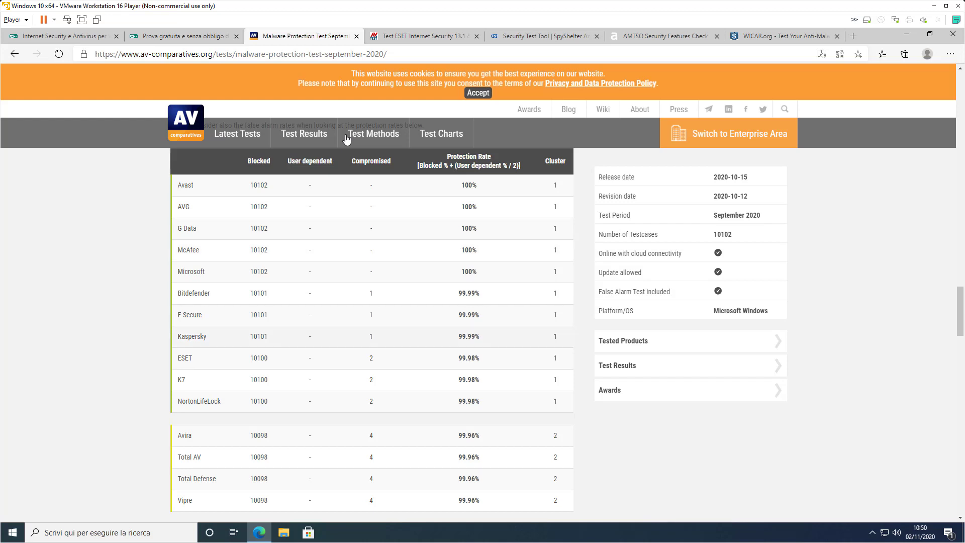
{"action": "scroll", "coordinate": [346, 139], "scroll_direction": "up", "scroll_amount": 2}
{"action": "scroll", "coordinate": [347, 139], "scroll_direction": "down", "scroll_amount": 3}
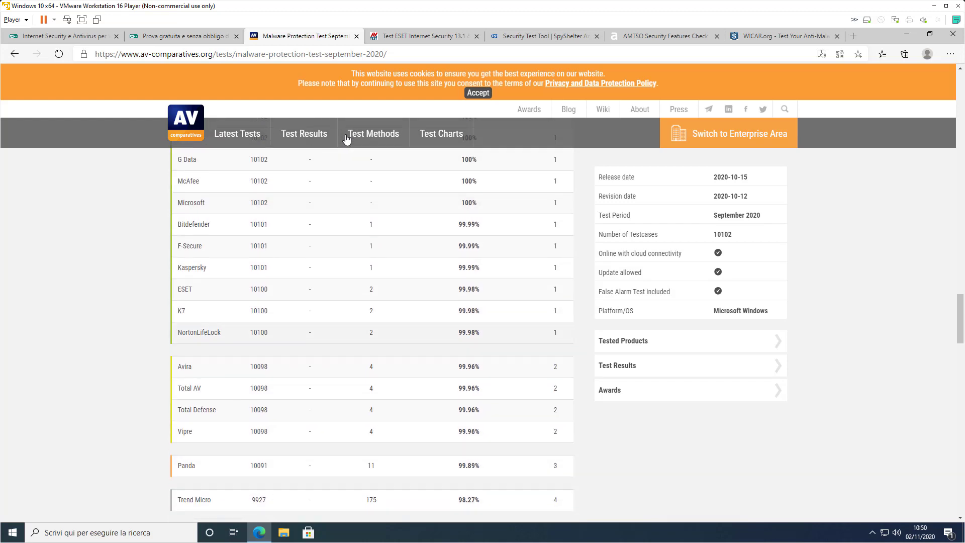
Switch to WICAR.org, accept its cookie notice and open the page of browser and network malware tests
{"action": "key", "text": "Num_Lock"}
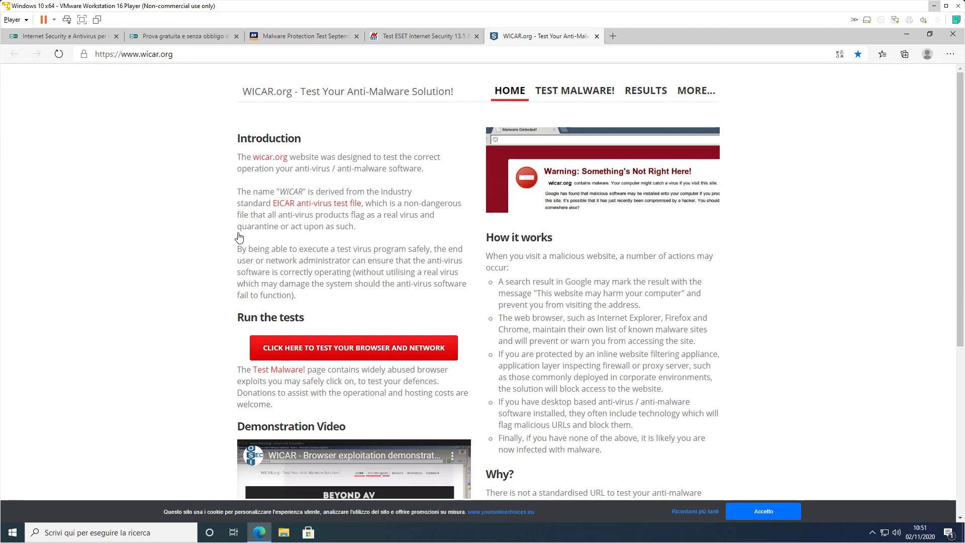
{"action": "key", "text": "Num_Lock"}
{"action": "key", "text": "Return"}
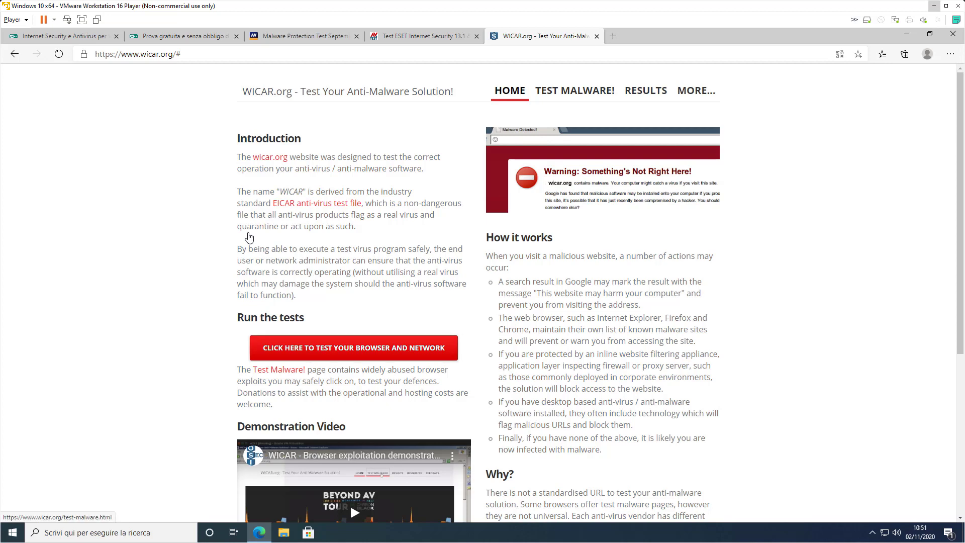
{"action": "left_click", "coordinate": [354, 348]}
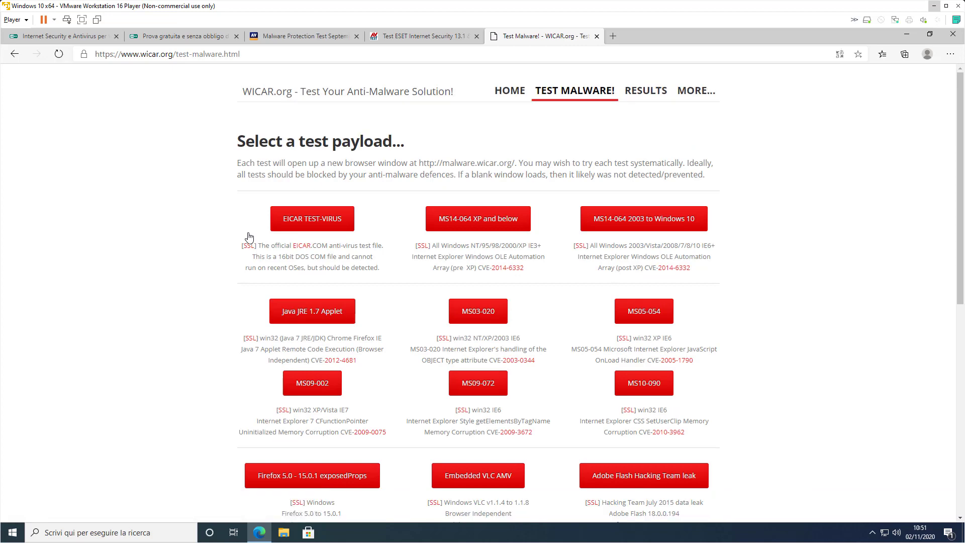
Look over the available WICAR test payloads and launch the EICAR TEST-VIRUS one
{"action": "scroll", "coordinate": [250, 236], "scroll_direction": "down", "scroll_amount": 3}
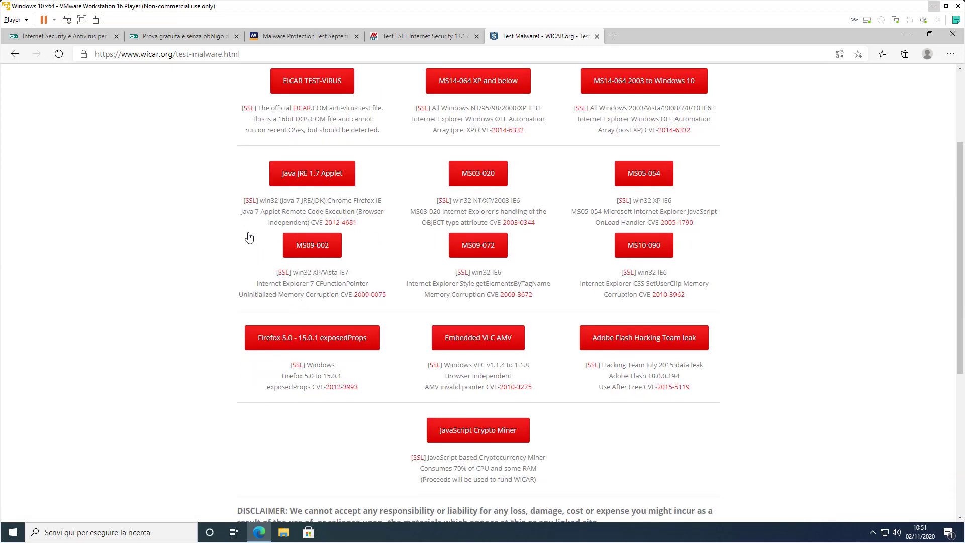
{"action": "scroll", "coordinate": [250, 236], "scroll_direction": "up", "scroll_amount": 1}
{"action": "scroll", "coordinate": [250, 236], "scroll_direction": "up", "scroll_amount": 1}
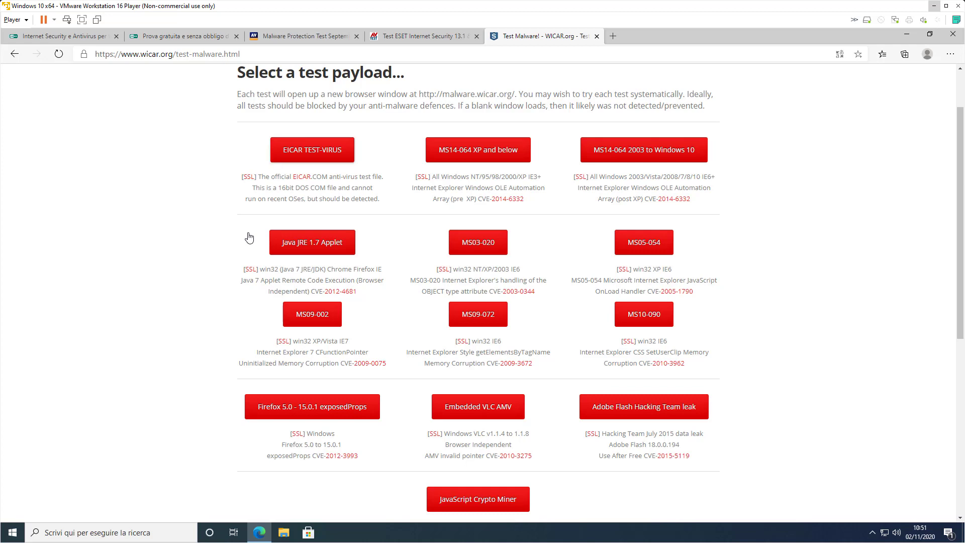
{"action": "left_click", "coordinate": [312, 150]}
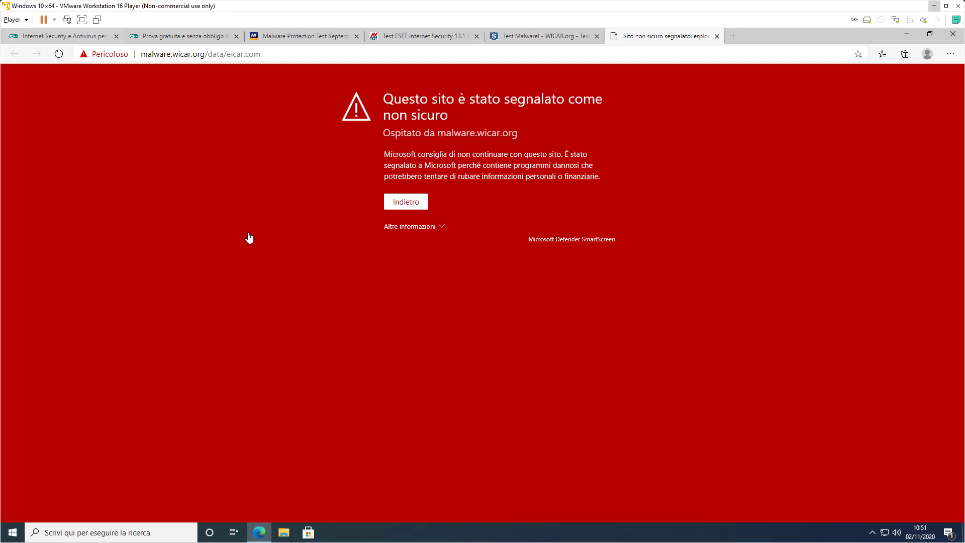
{"action": "key", "text": "Num_Lock"}
{"action": "key", "text": "Num_Lock"}
{"action": "key", "text": "ctrl+shift+Tab"}
{"action": "key", "text": "ctrl+Tab"}
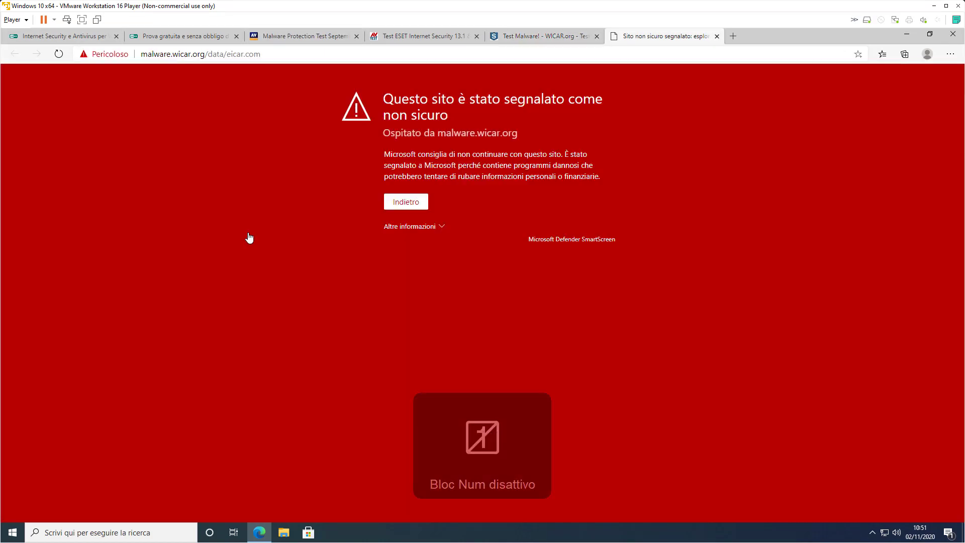
Check the SmartScreen warning for the EICAR payload against the WICAR payload list and close the warning's tab
{"action": "key", "text": "Num_Lock"}
{"action": "key", "text": "Num_Lock"}
{"action": "key", "text": "Num_Lock"}
{"action": "key", "text": "Num_Lock"}
{"action": "key", "text": "ctrl+shift+Tab"}
{"action": "key", "text": "Num_Lock"}
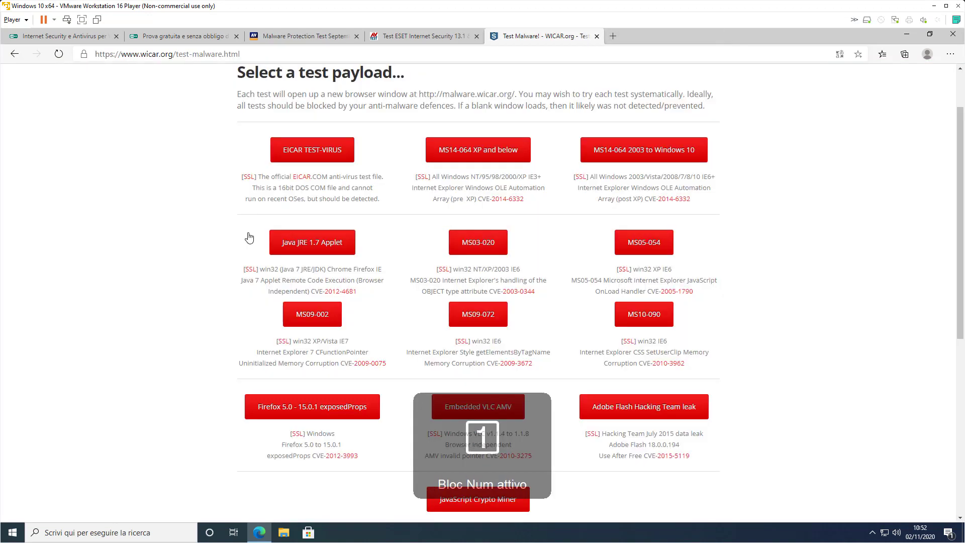
{"action": "key", "text": "Num_Lock"}
{"action": "key", "text": "ctrl+Tab"}
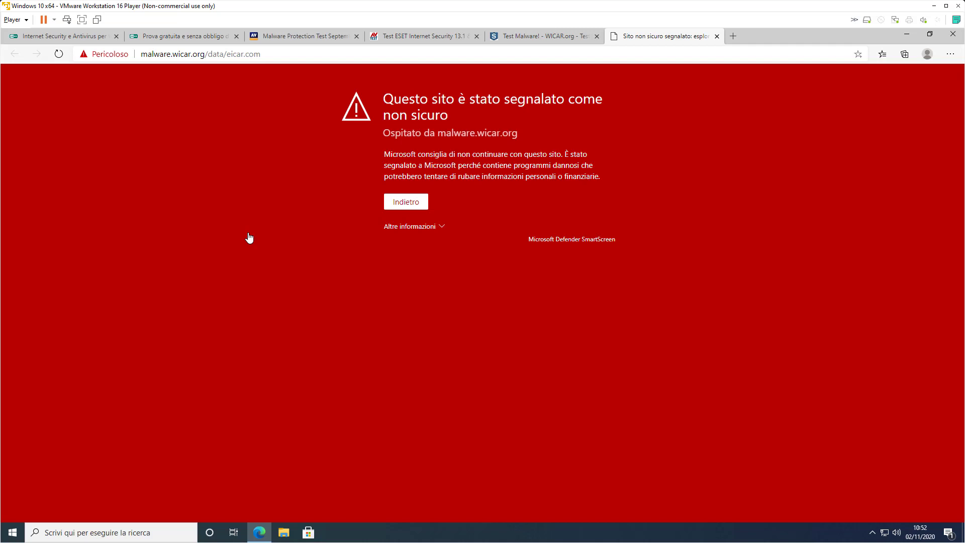
{"action": "key", "text": "ctrl+w"}
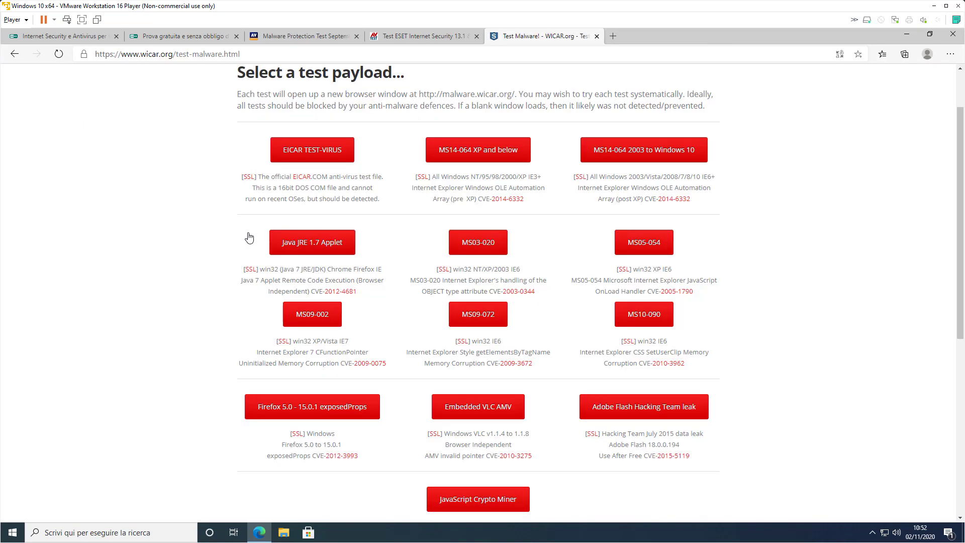
Turn off reputation-based protection for apps and files, Microsoft Edge and Microsoft Store apps, and close Windows Security
{"action": "scroll", "coordinate": [249, 237], "scroll_direction": "down", "scroll_amount": 4}
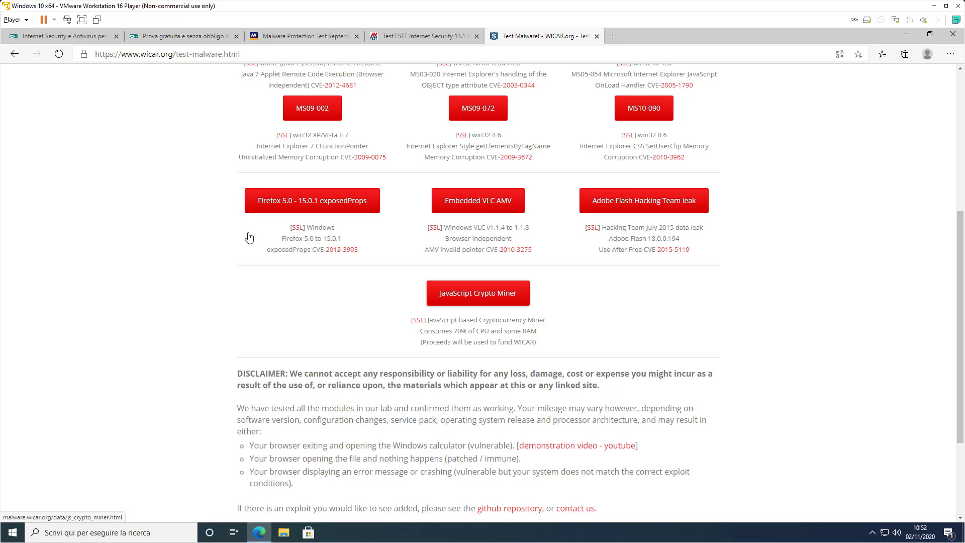
{"action": "key", "text": "Return"}
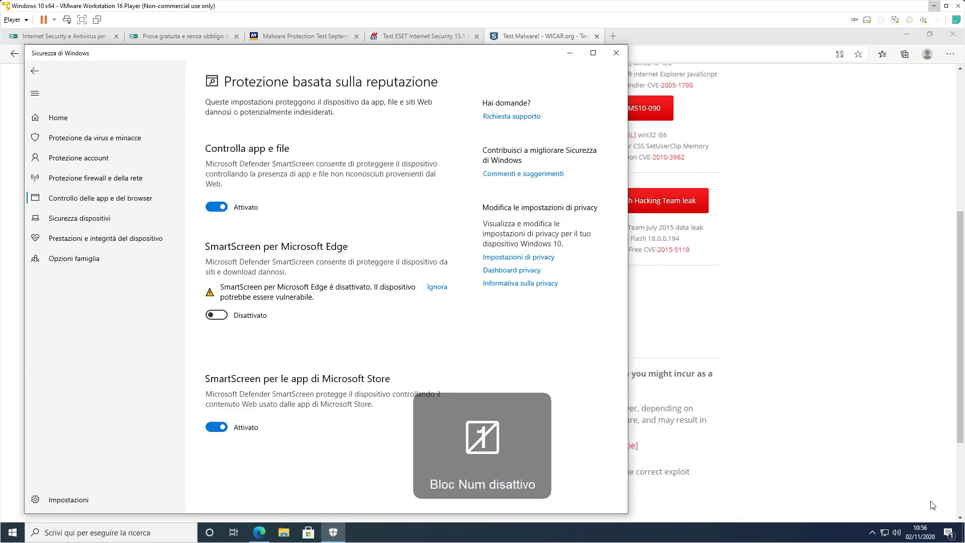
{"action": "key", "text": "space"}
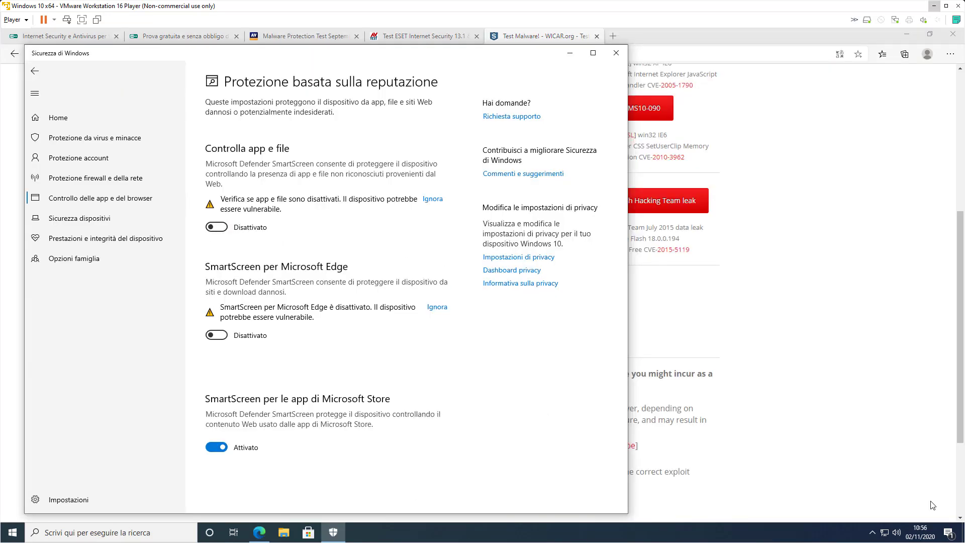
{"action": "key", "text": "space"}
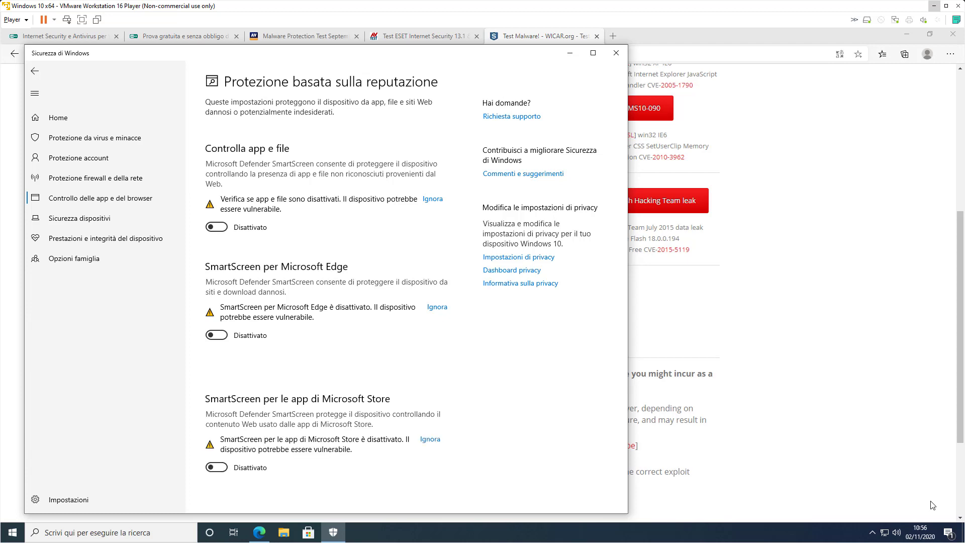
{"action": "key", "text": "alt+F4"}
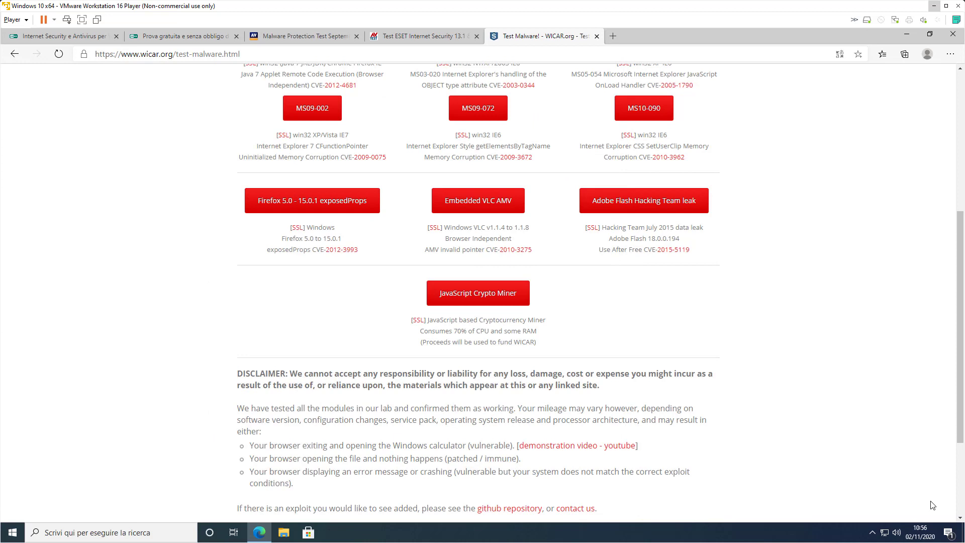
Launch the JavaScript Crypto Miner payload on WICAR, read the threat name in the ESET notice and close its tab
{"action": "left_click", "coordinate": [58, 54]}
{"action": "left_click", "coordinate": [478, 293]}
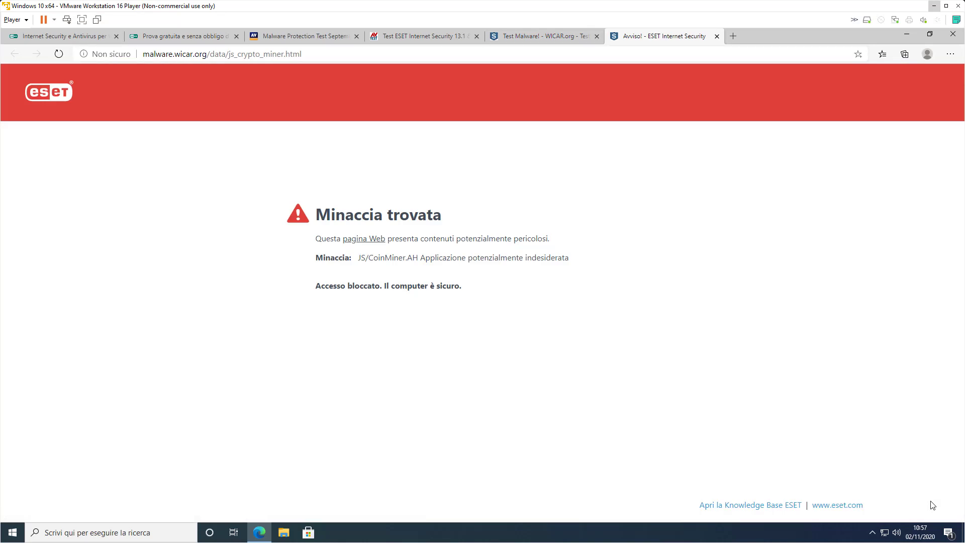
{"action": "left_click_drag", "start_coordinate": [345, 257], "coordinate": [384, 257]}
{"action": "left_click", "coordinate": [932, 505]}
{"action": "key", "text": "ctrl+w"}
Launch the EICAR TEST-VIRUS payload again, read the ESET notice and close its tab
{"action": "scroll", "coordinate": [933, 505], "scroll_direction": "up", "scroll_amount": 10}
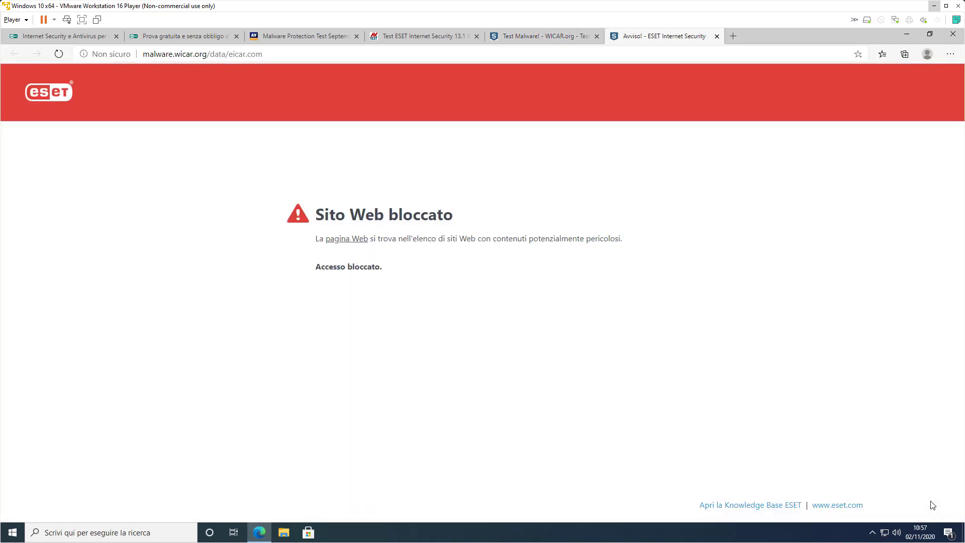
{"action": "left_click_drag", "start_coordinate": [335, 215], "coordinate": [398, 214]}
{"action": "left_click_drag", "start_coordinate": [345, 266], "coordinate": [382, 266]}
{"action": "key", "text": "Num_Lock"}
{"action": "key", "text": "Num_Lock"}
{"action": "key", "text": "ctrl+w"}
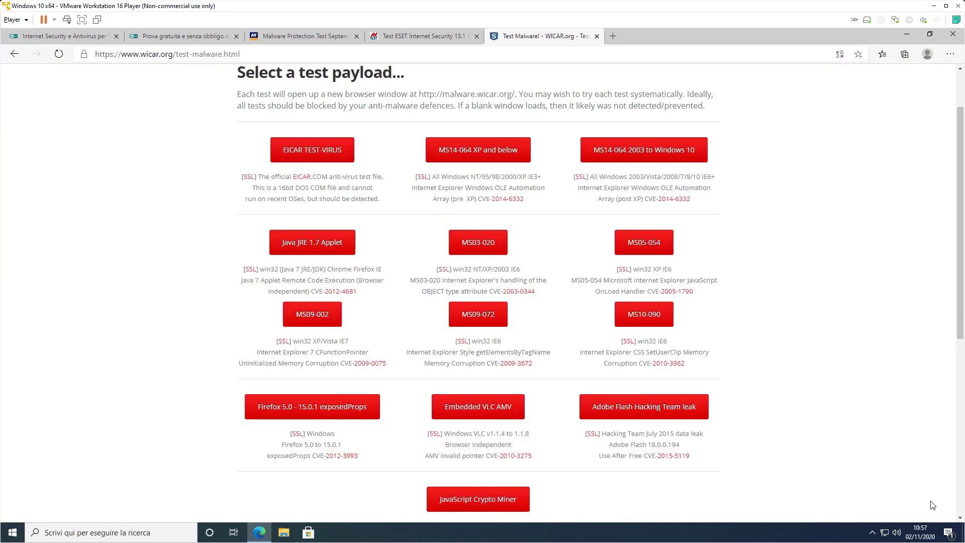
Try the Adobe Flash Hacking Team leak and Firefox 5.0 - 15.0.1 exposedProps payloads, closing each result tab after reading it
{"action": "key", "text": "Return"}
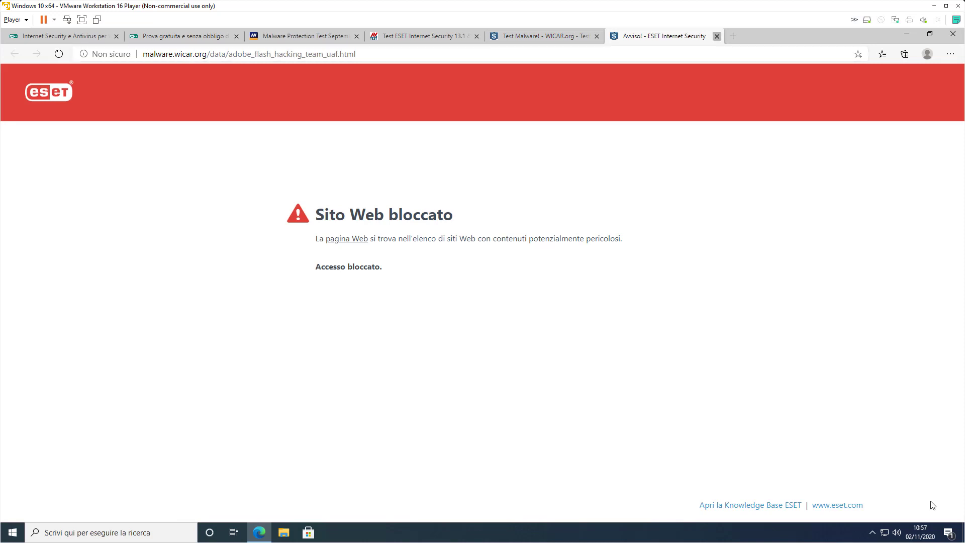
{"action": "key", "text": "ctrl+w"}
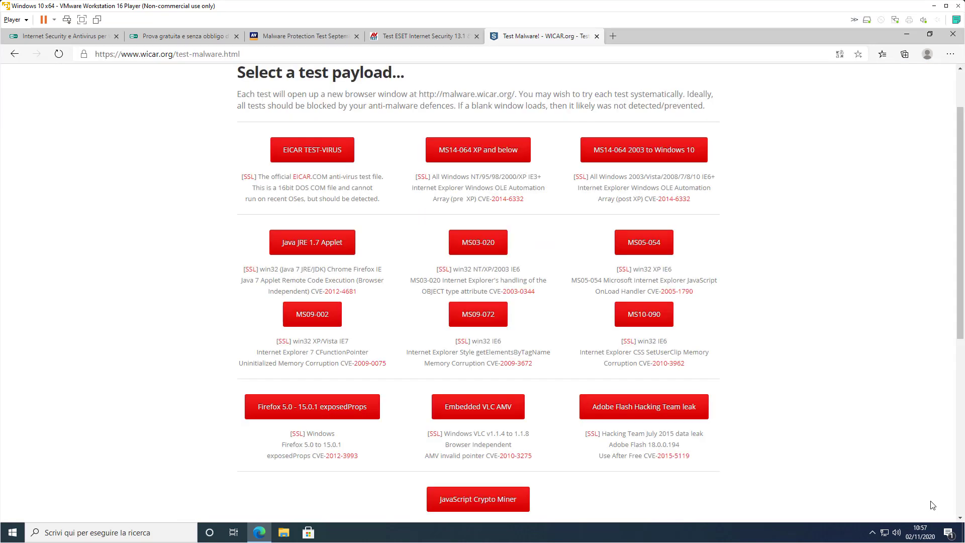
{"action": "key", "text": "Tab"}
{"action": "key", "text": "Return"}
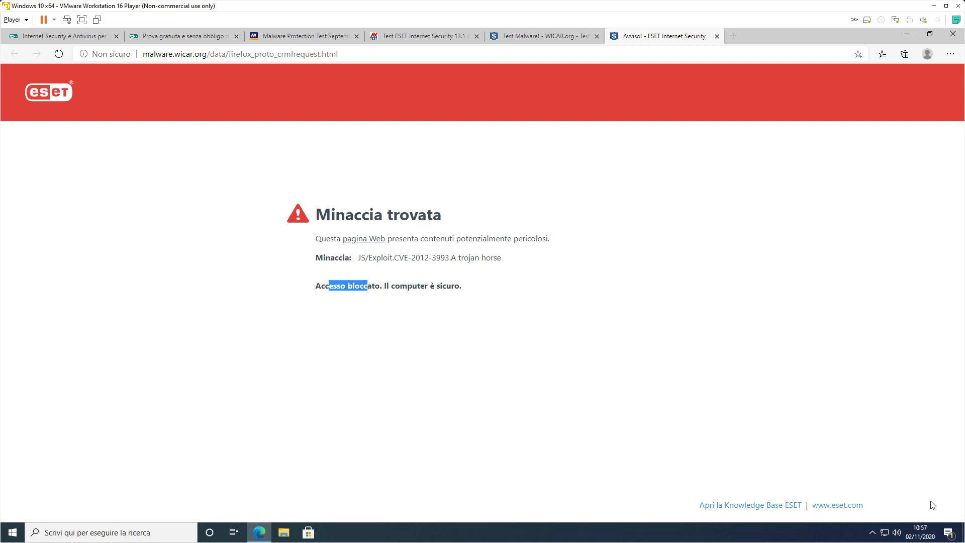
{"action": "key", "text": "Num_Lock"}
{"action": "key", "text": "ctrl+w"}
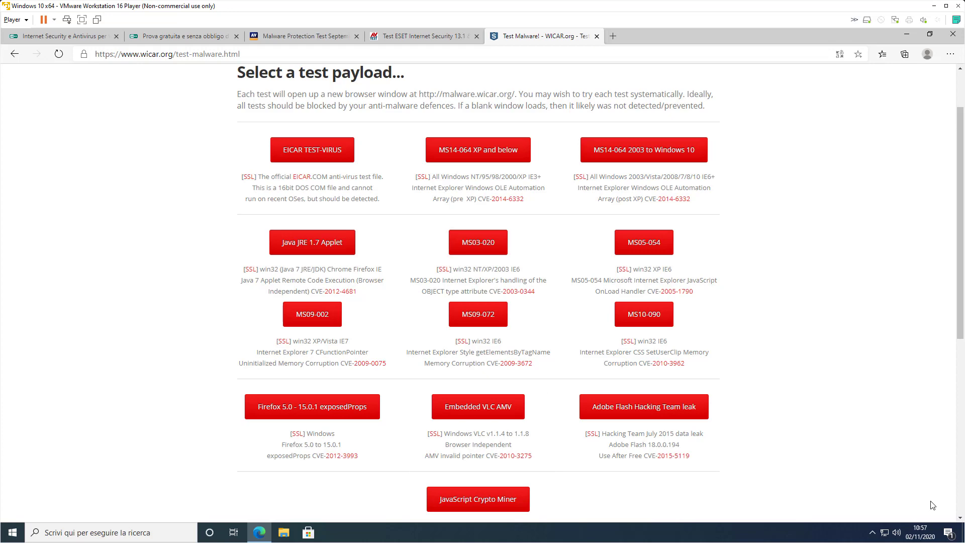
Minimize all windows to show the virtual machine's desktop
{"action": "key", "text": "super+d"}
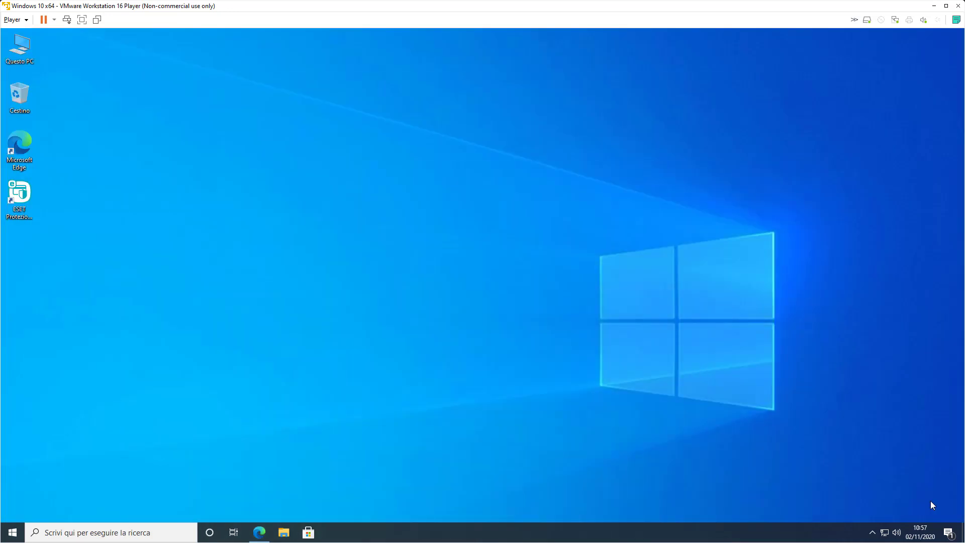